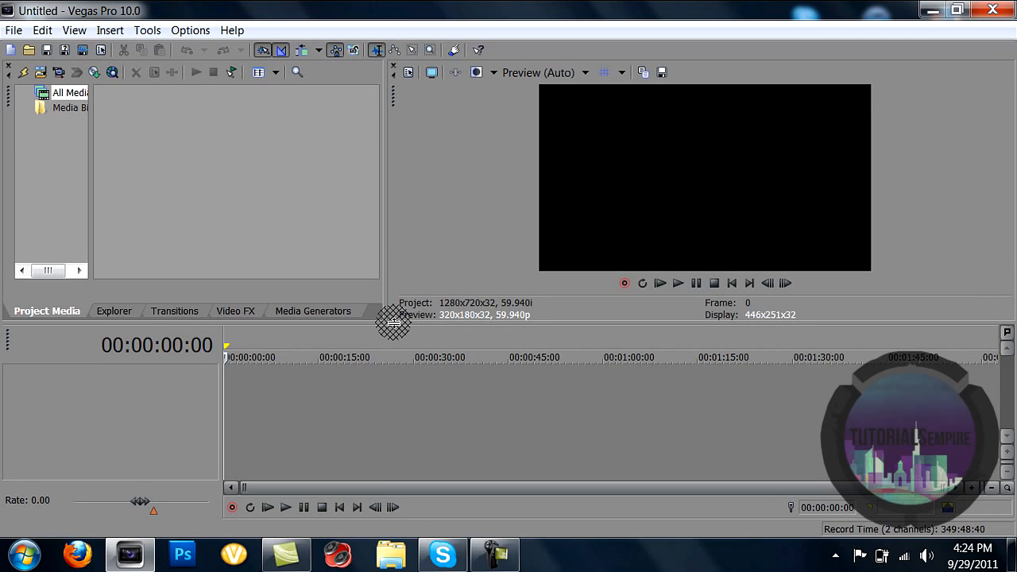
Step: Show the Video FX presets and widen their panel slightly against the video preview
left_click(234, 311)
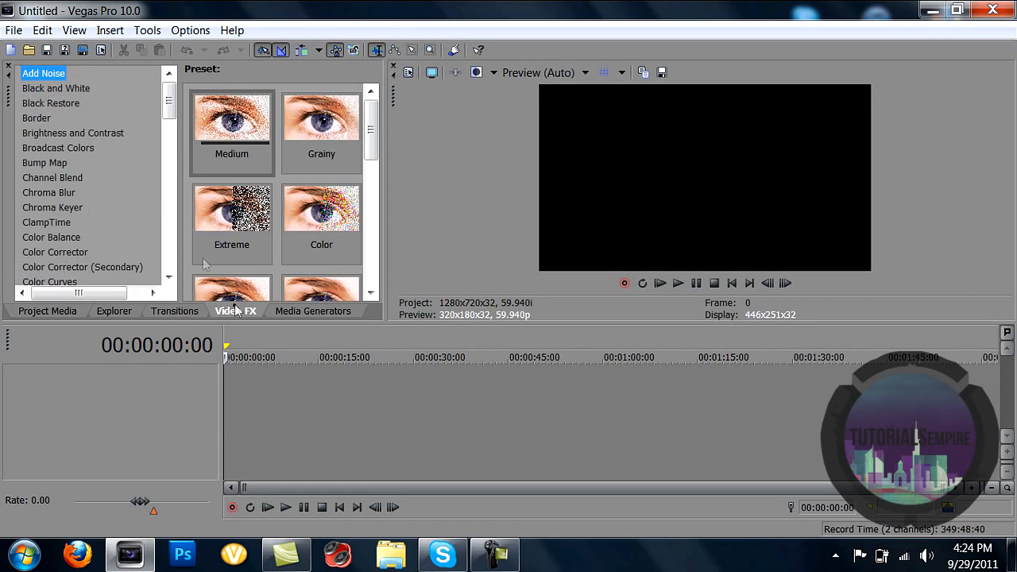
mouse_move(158, 110)
left_mouse_down()
mouse_move(152, 200)
mouse_move(163, 94)
left_mouse_up()
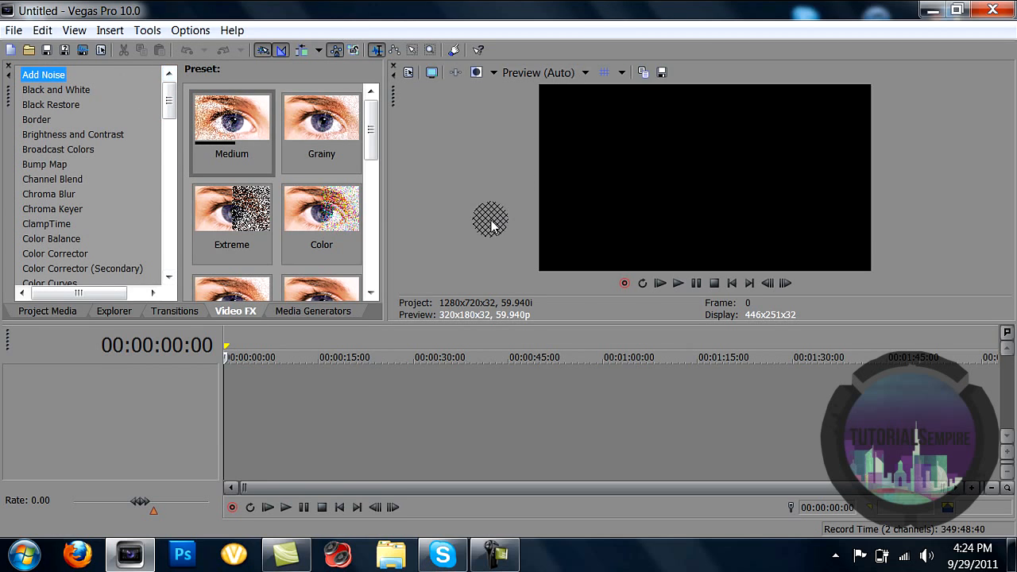
mouse_move(383, 221)
left_mouse_down()
mouse_move(432, 220)
mouse_move(398, 226)
left_mouse_up()
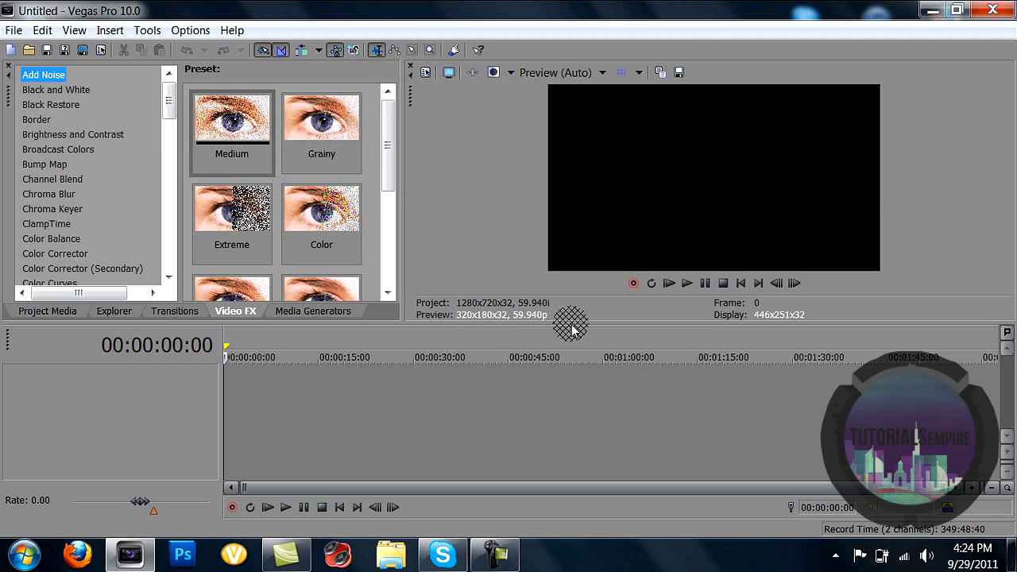
left_click_drag(562, 320, 541, 340)
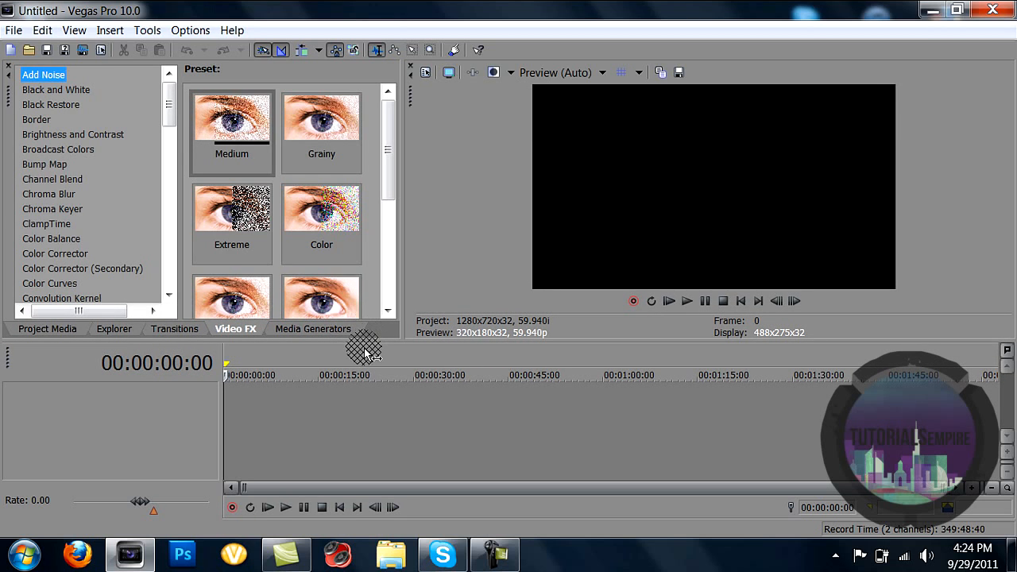
left_click_drag(364, 340, 358, 325)
Step: Open the SPEC 4 MONTAGE video from the Current Clips folder on the desktop into the project
left_click(28, 49)
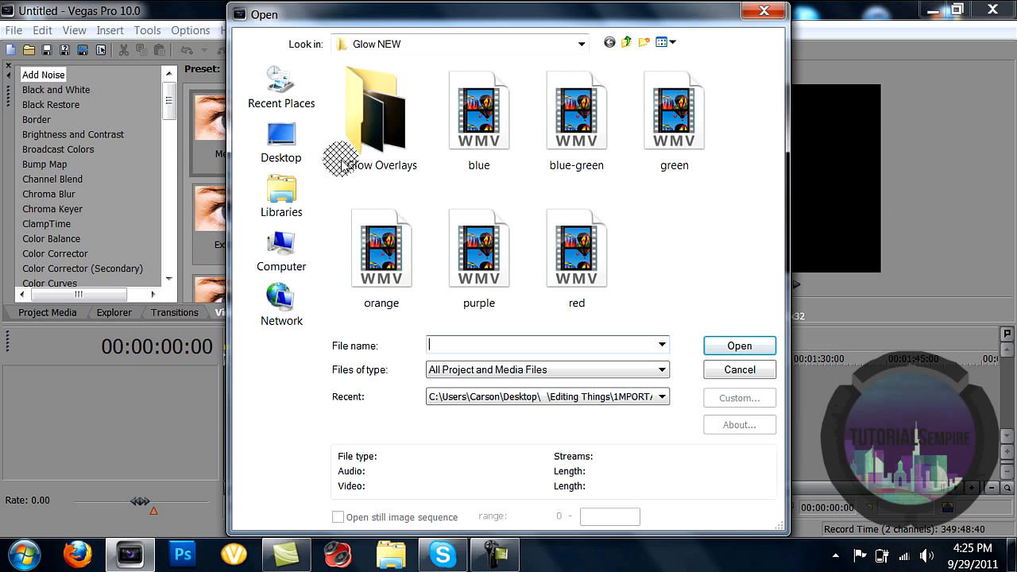
left_click(296, 146)
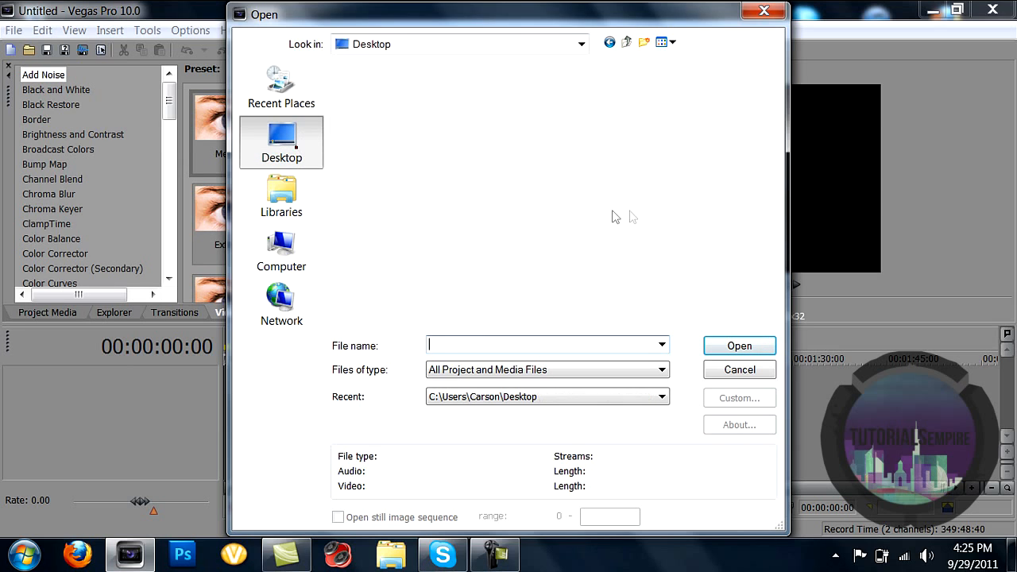
double_click(595, 178)
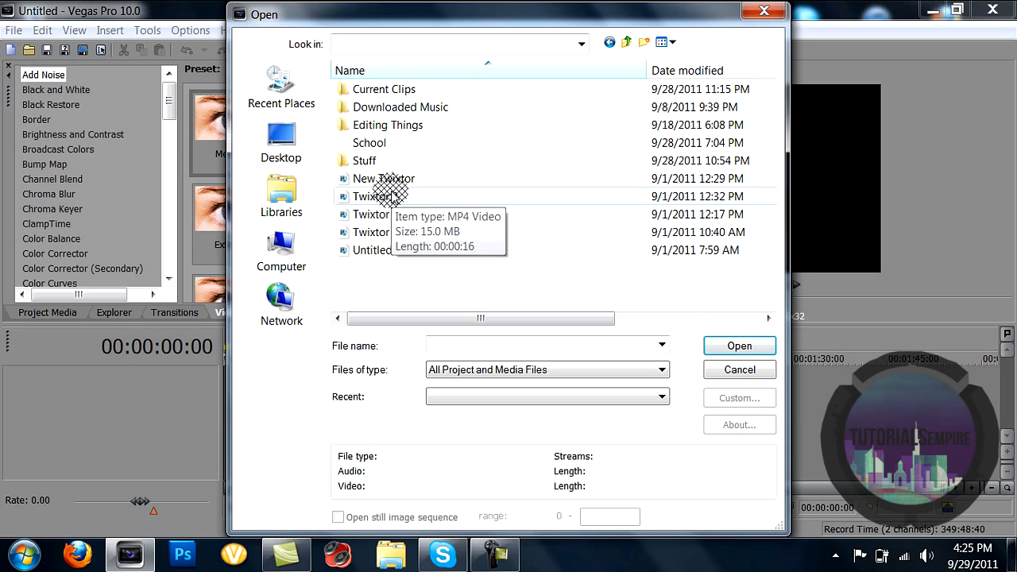
double_click(380, 93)
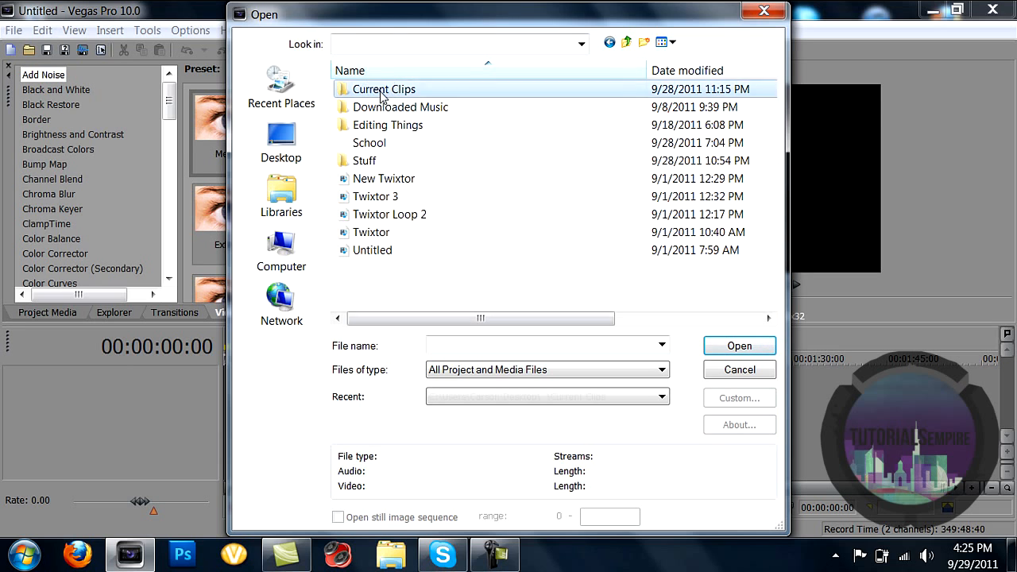
left_click_drag(769, 119, 769, 278)
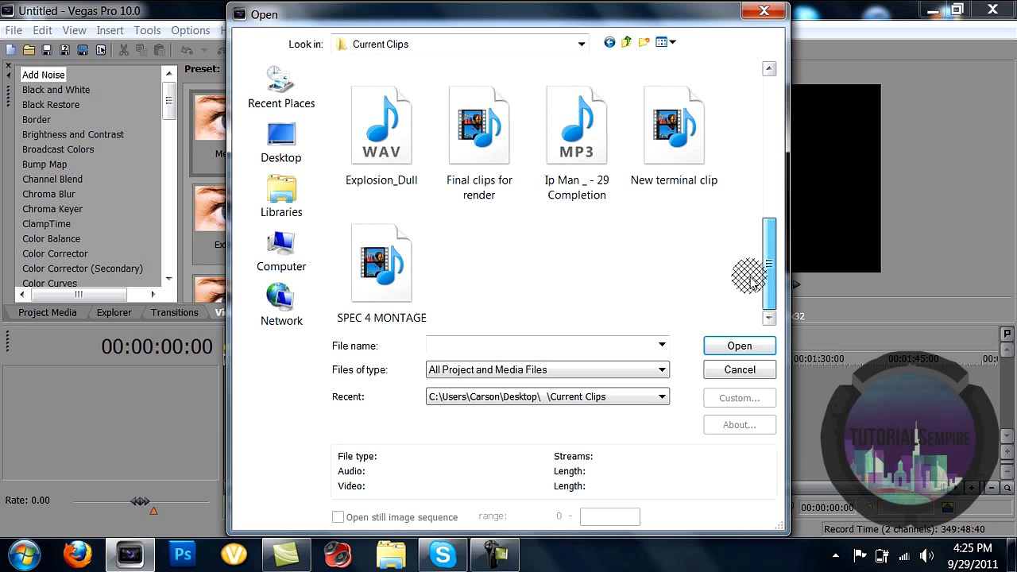
double_click(382, 270)
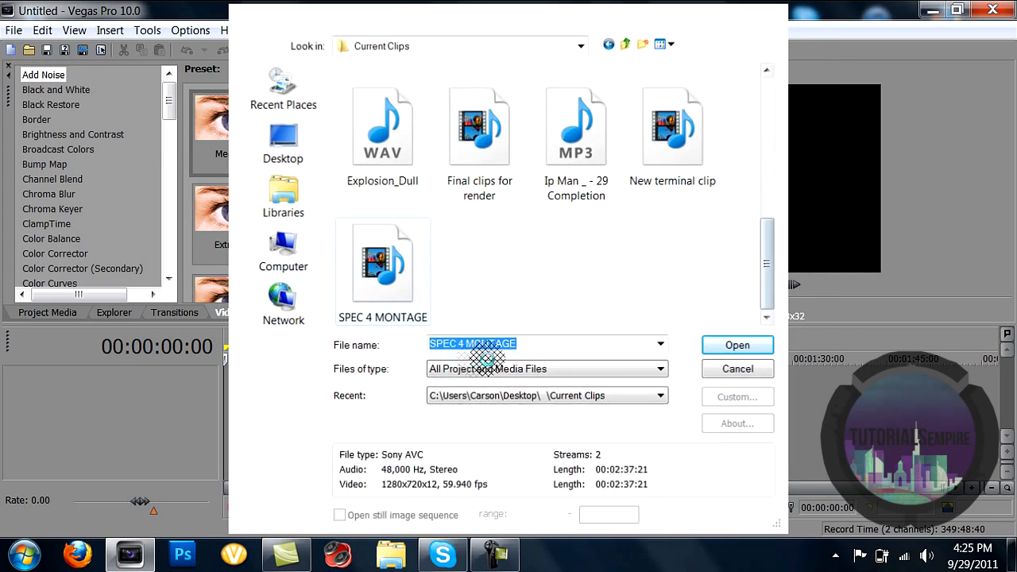
Step: Go to the frame at 00:00:02:28 and set the video preview quality to Best (Full)
left_click(239, 398)
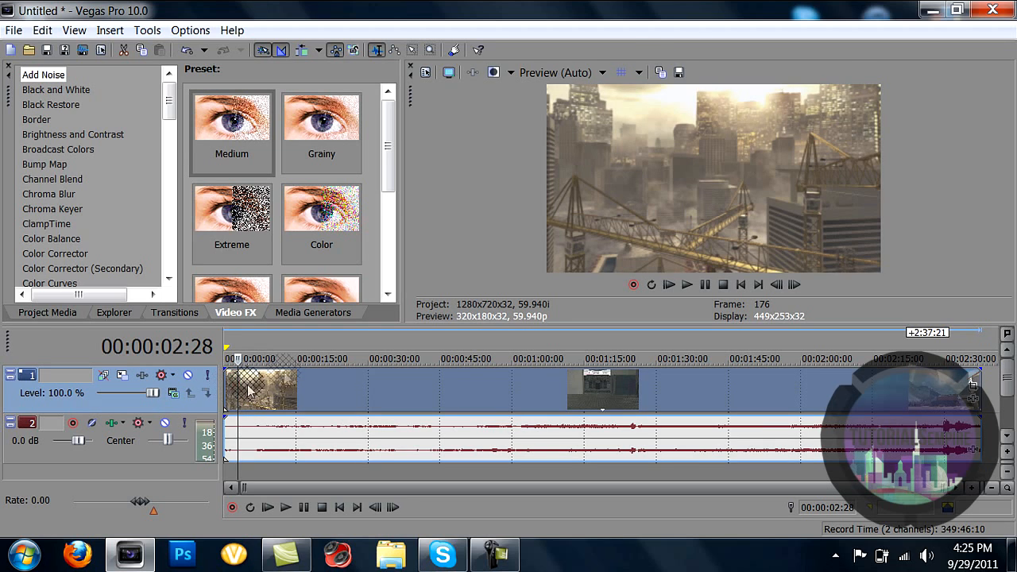
left_click(574, 72)
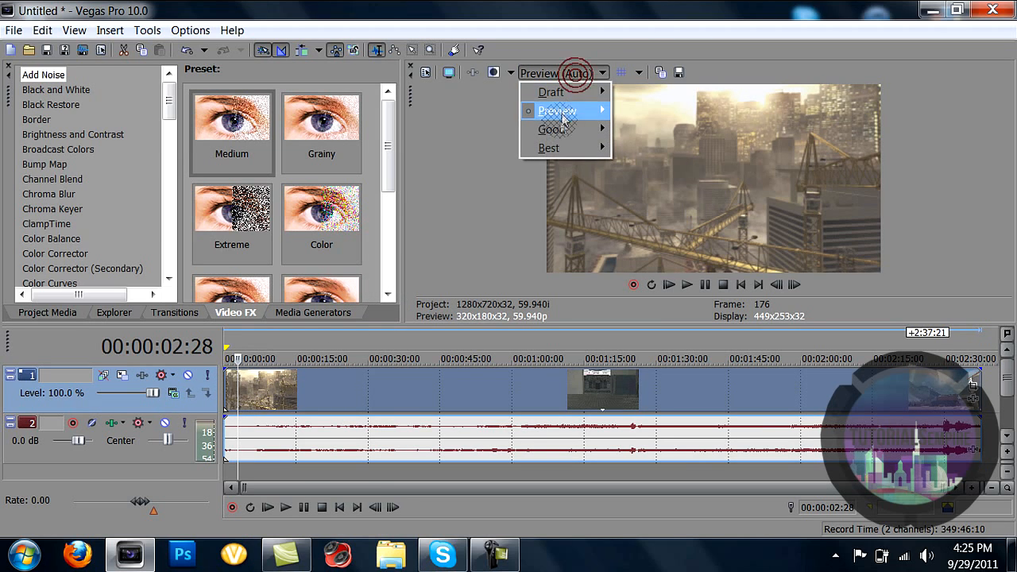
mouse_move(557, 148)
left_click(640, 167)
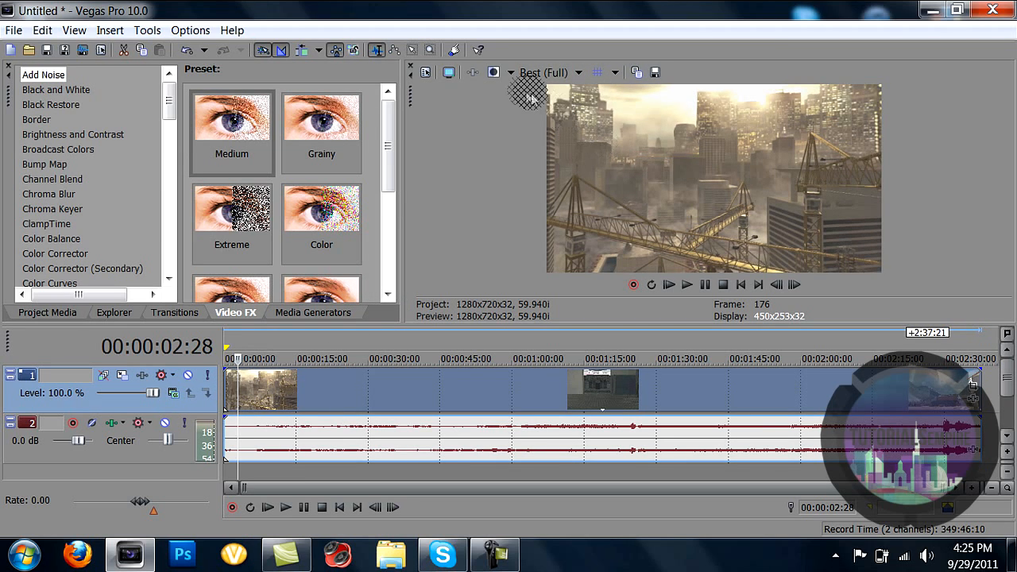
Step: Split the montage clip at 00:00:06:04, where the opening city shot ends, and delete everything after the cut
left_click(225, 389)
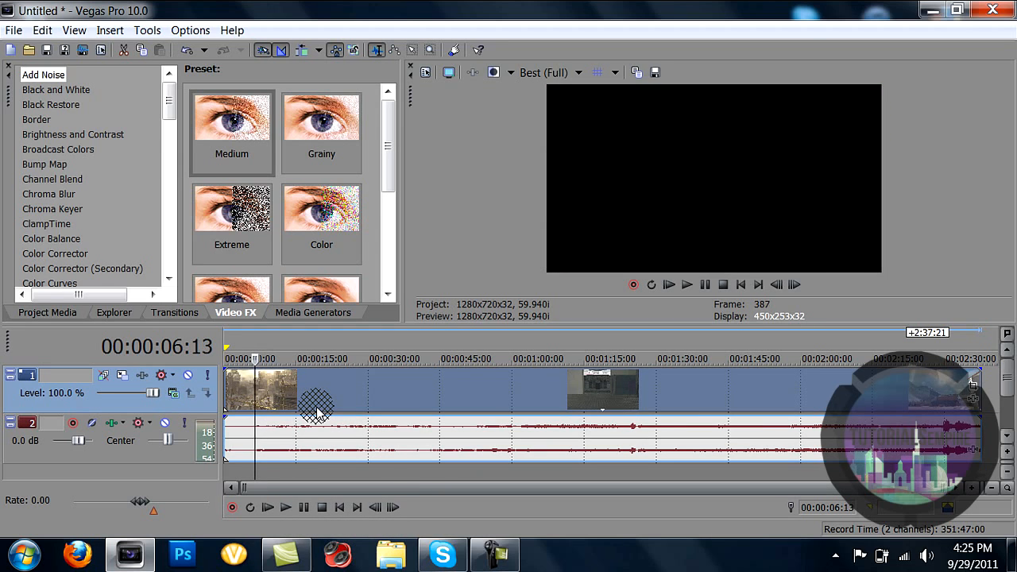
key("space")
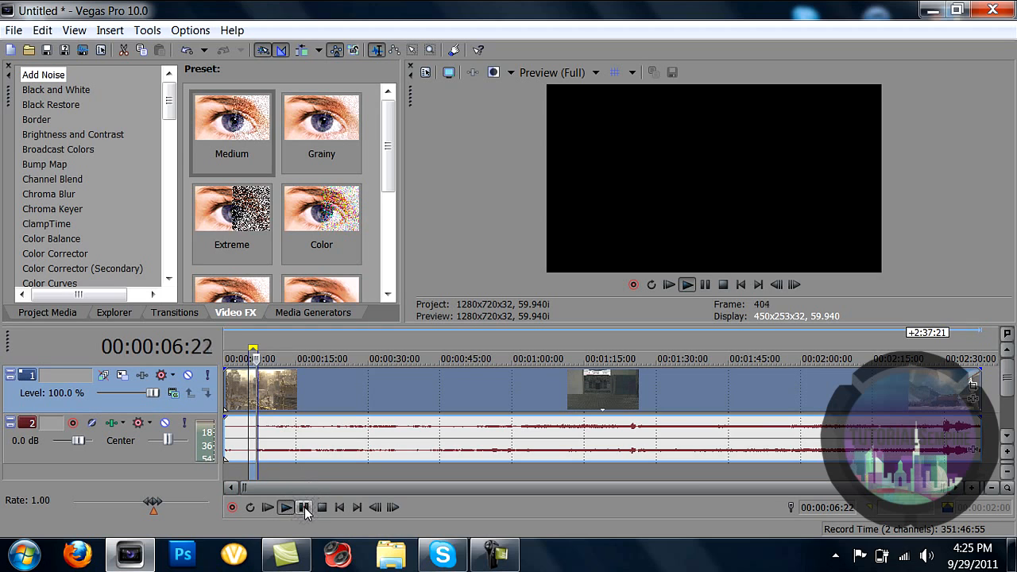
left_click(304, 508)
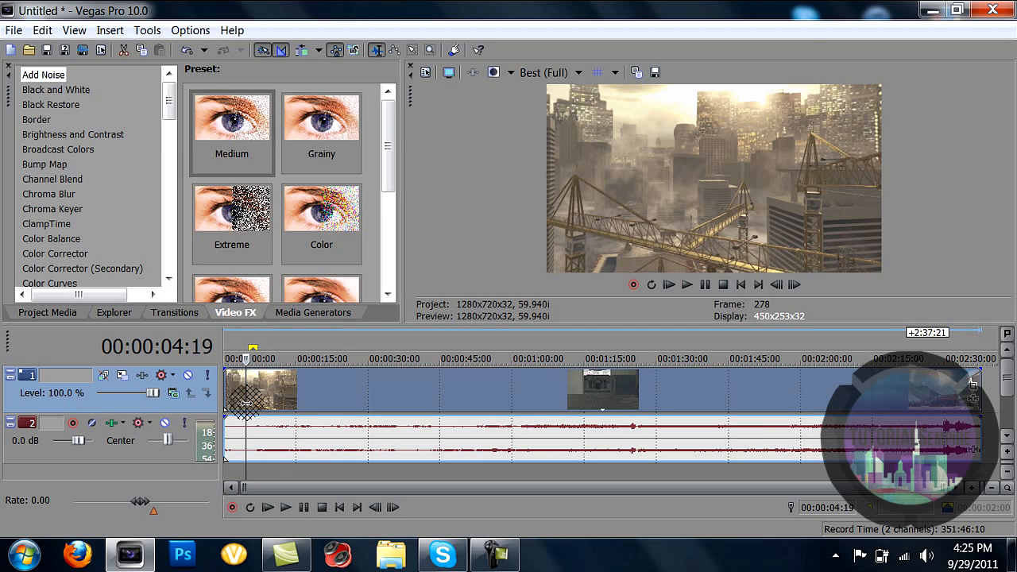
key("space")
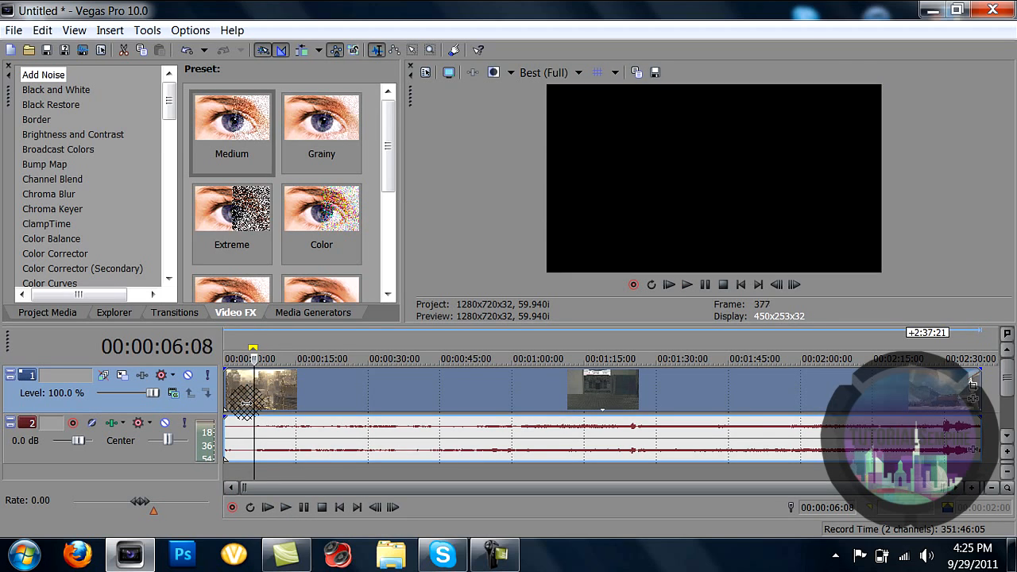
key("space")
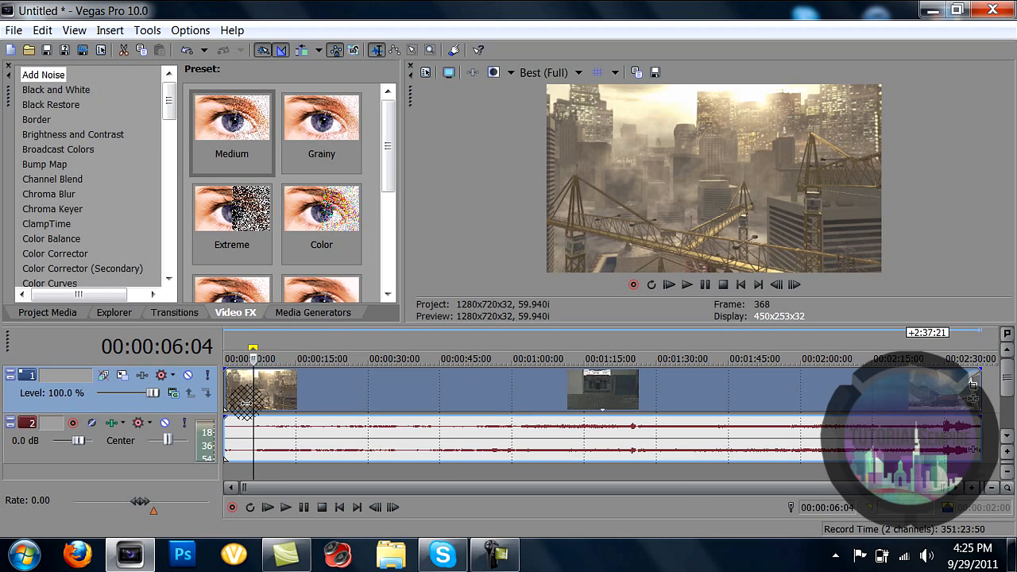
left_click(247, 398)
key("s")
right_click(342, 404)
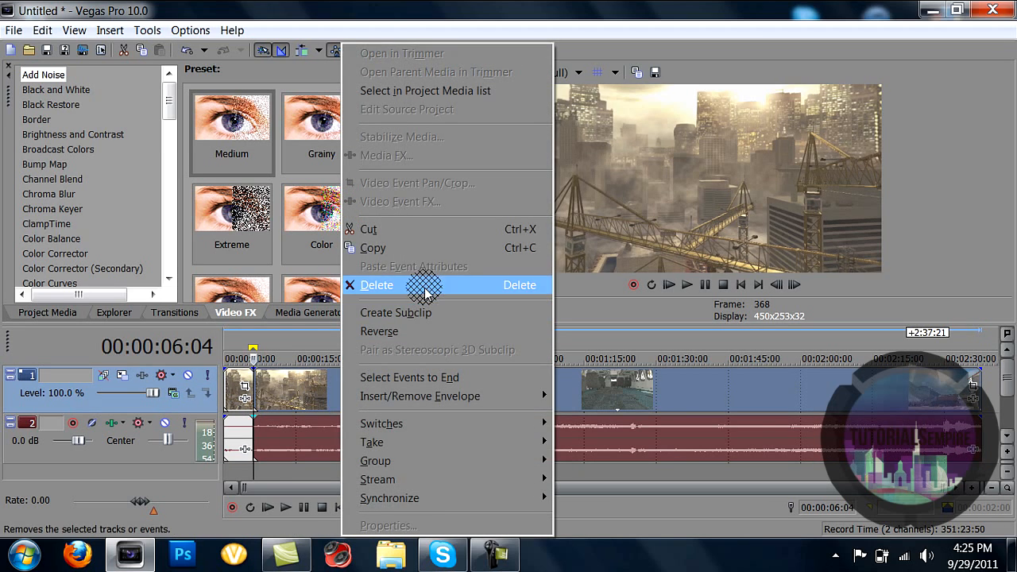
left_click(425, 292)
Step: Remove the short fade-out at the end of the trimmed audio clip
scroll(284, 391, "up", 10)
scroll(283, 391, "up", 2)
scroll(622, 397, "up", 4)
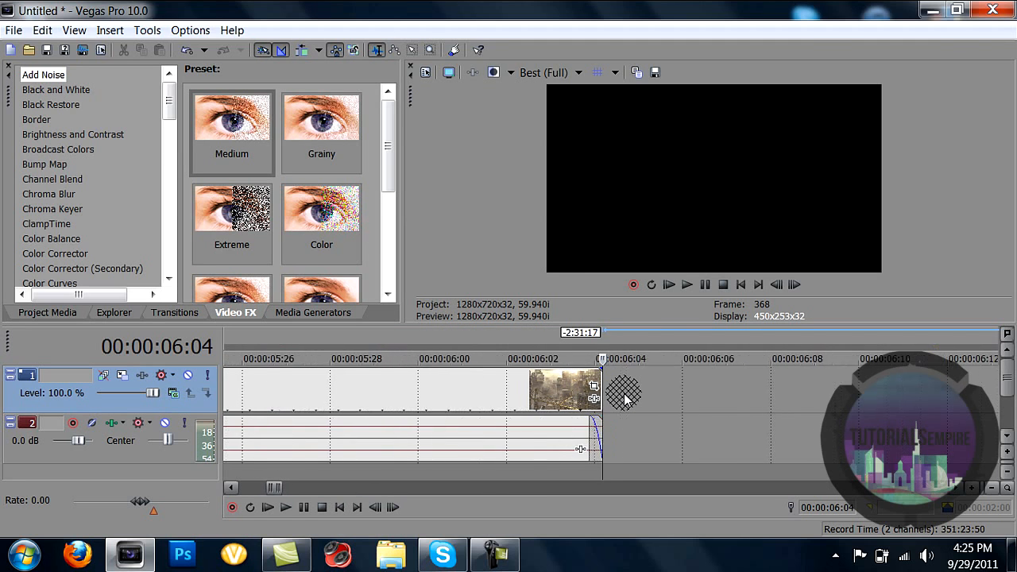
scroll(624, 397, "up", 3)
left_click_drag(567, 427, 550, 442)
Step: Turn off Maintain aspect ratio in the properties of the trimmed video clip
right_click(505, 394)
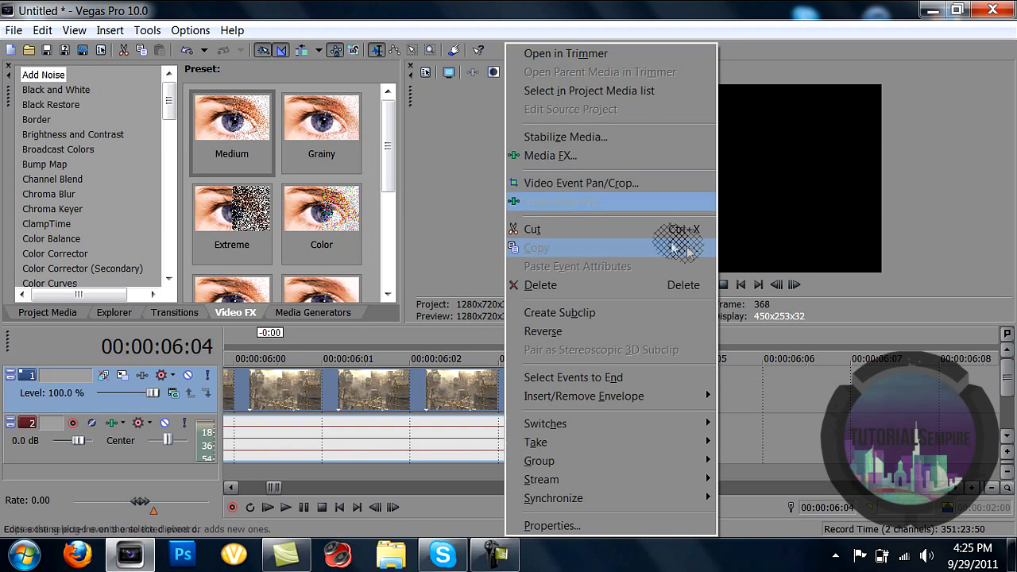
left_click(606, 526)
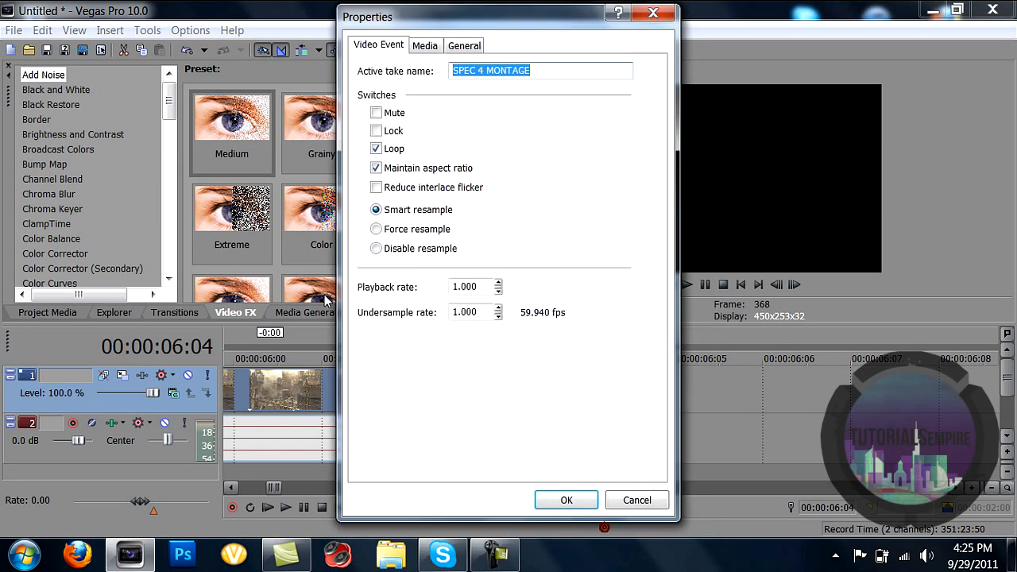
left_click(377, 168)
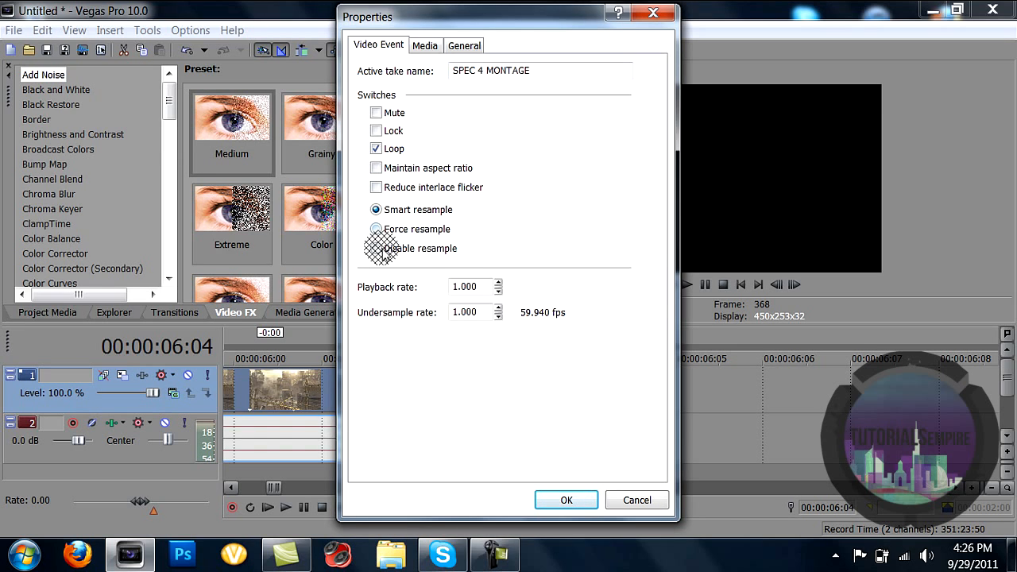
left_click(561, 500)
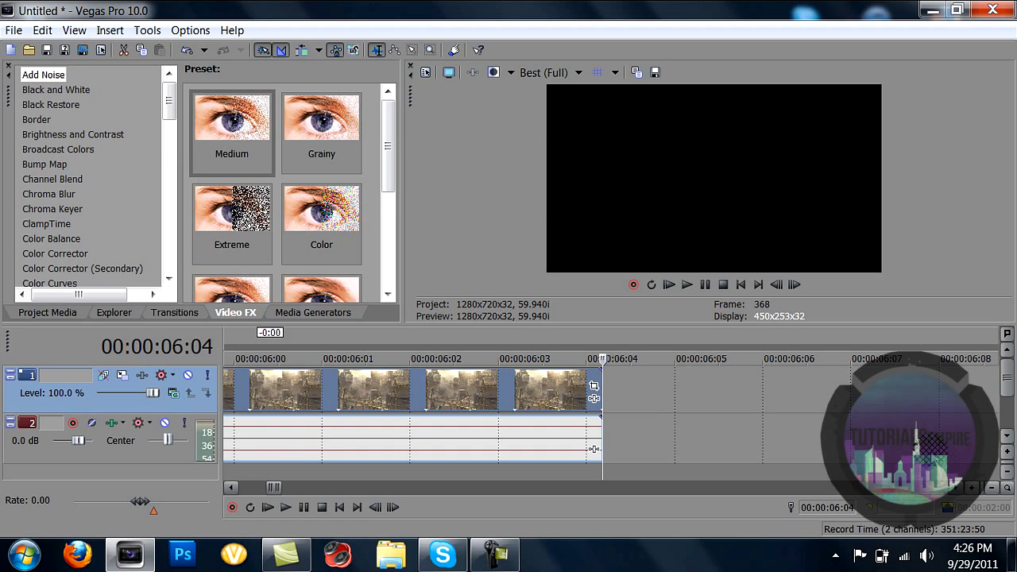
Step: Apply the HD preset to the video clip in Event Pan/Crop and close the window
left_click(992, 490)
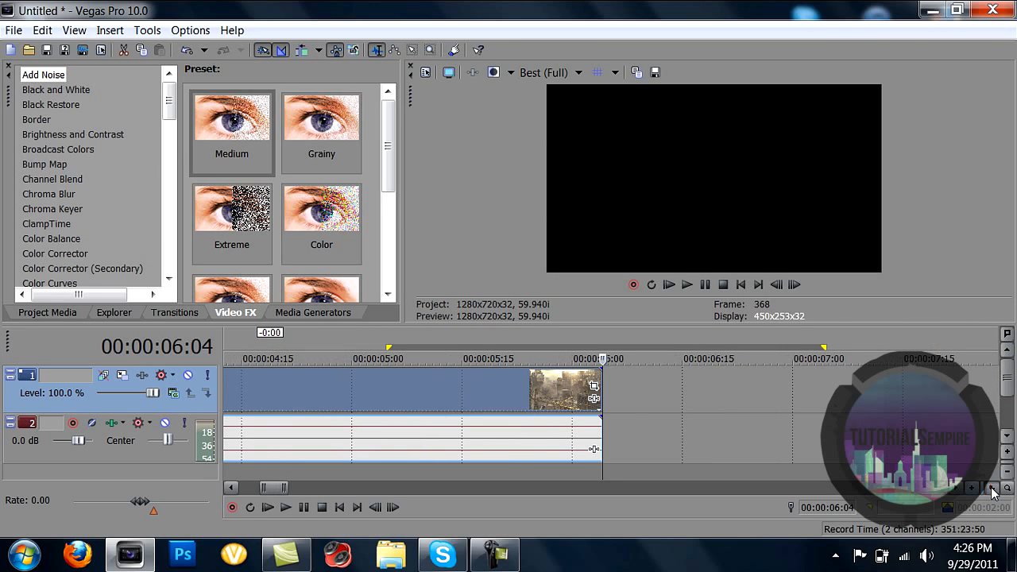
left_click(342, 387)
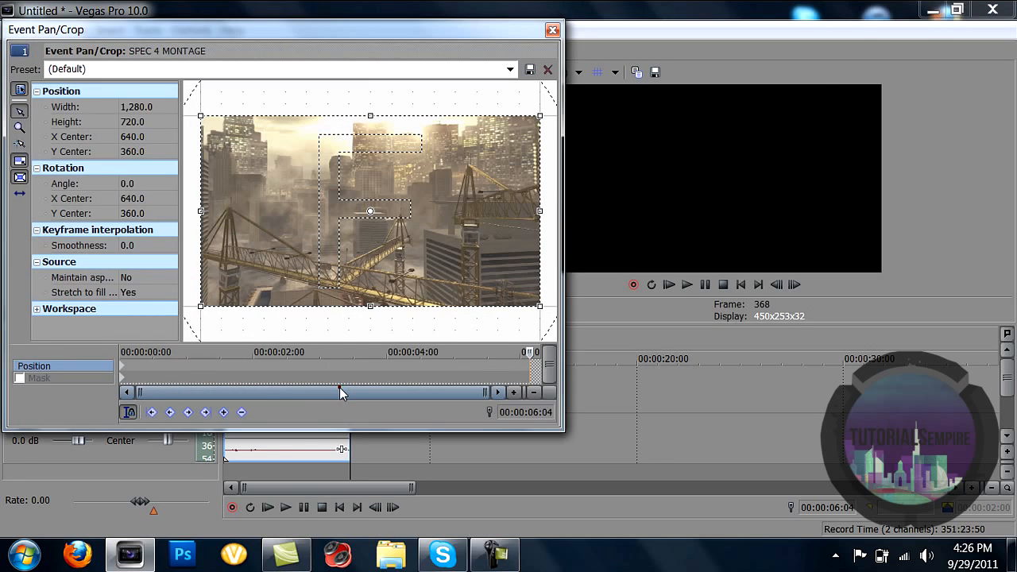
left_click(511, 69)
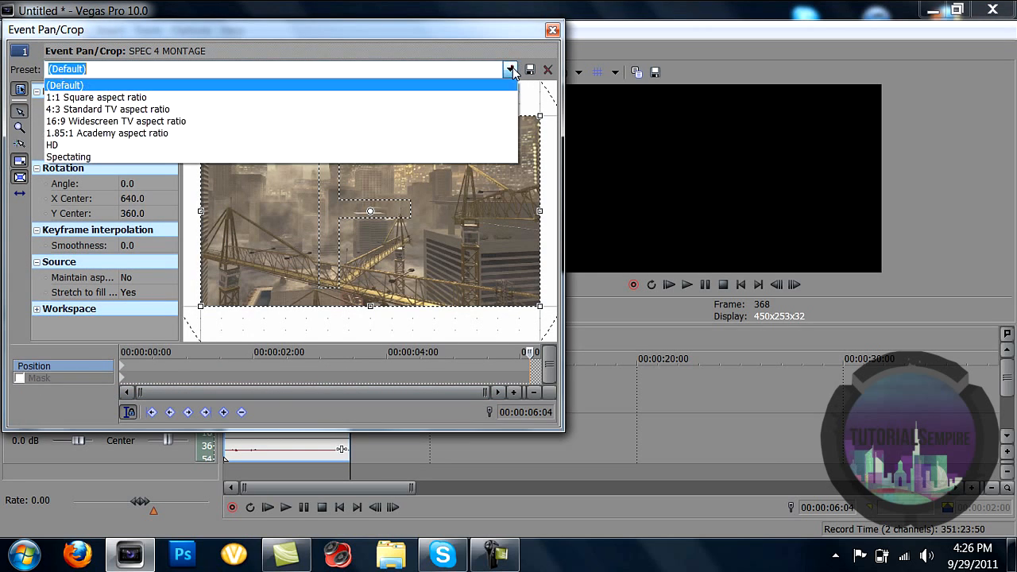
left_click(427, 143)
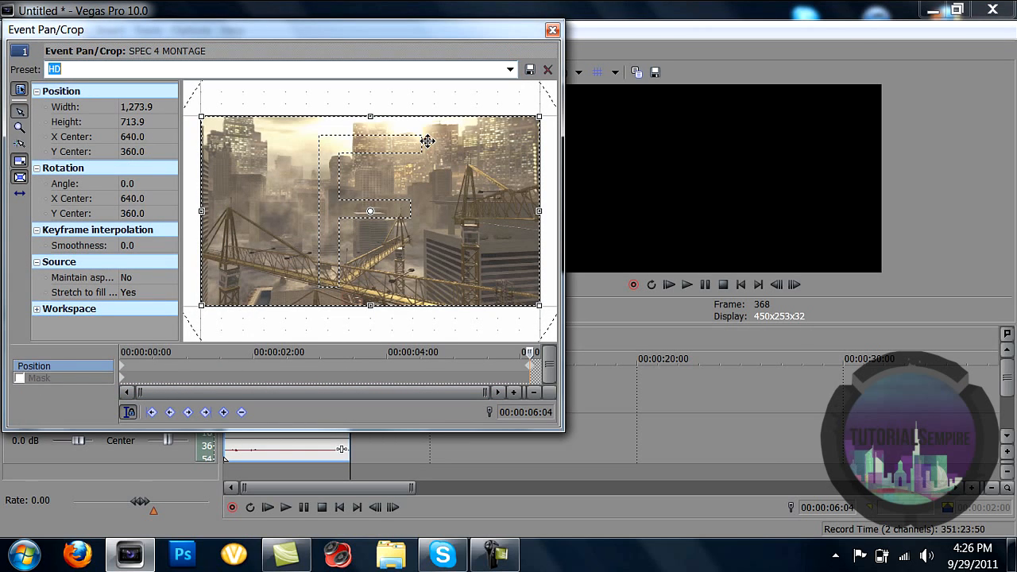
left_click(552, 30)
Step: Delete the audio track so that only the video track is left
left_click(284, 392)
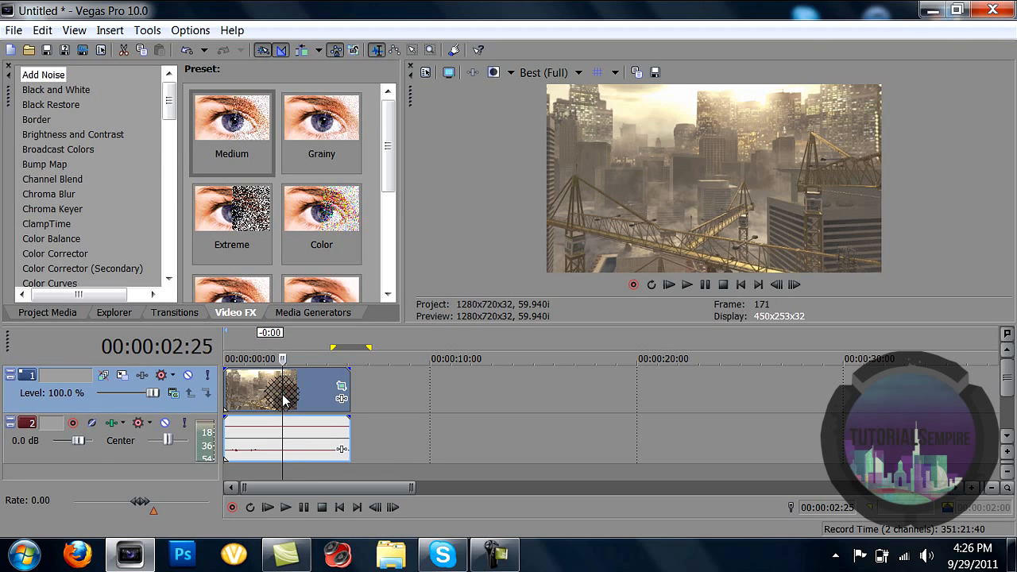
left_click_drag(258, 429, 215, 437)
right_click(157, 434)
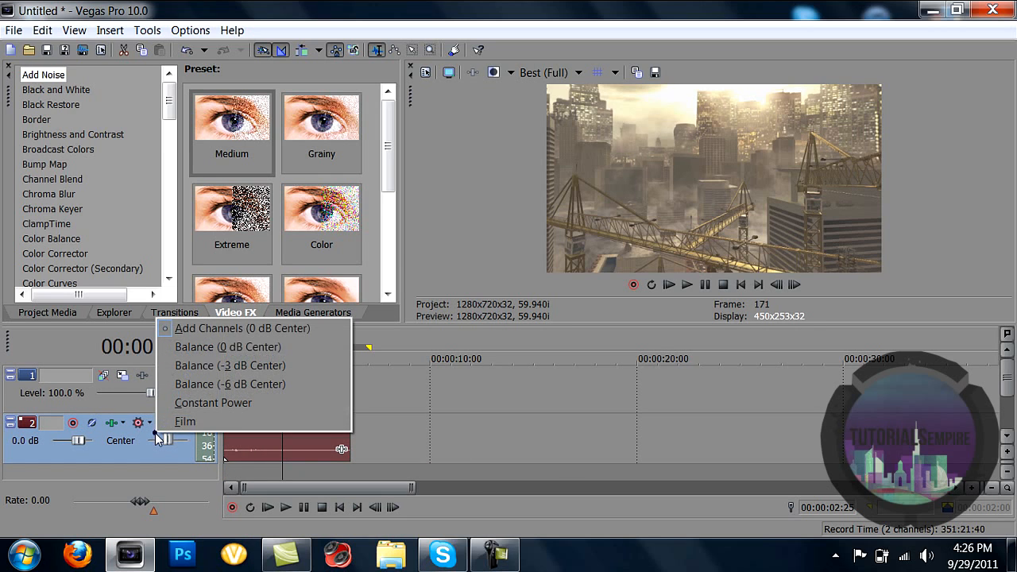
left_click(124, 429)
right_click(113, 425)
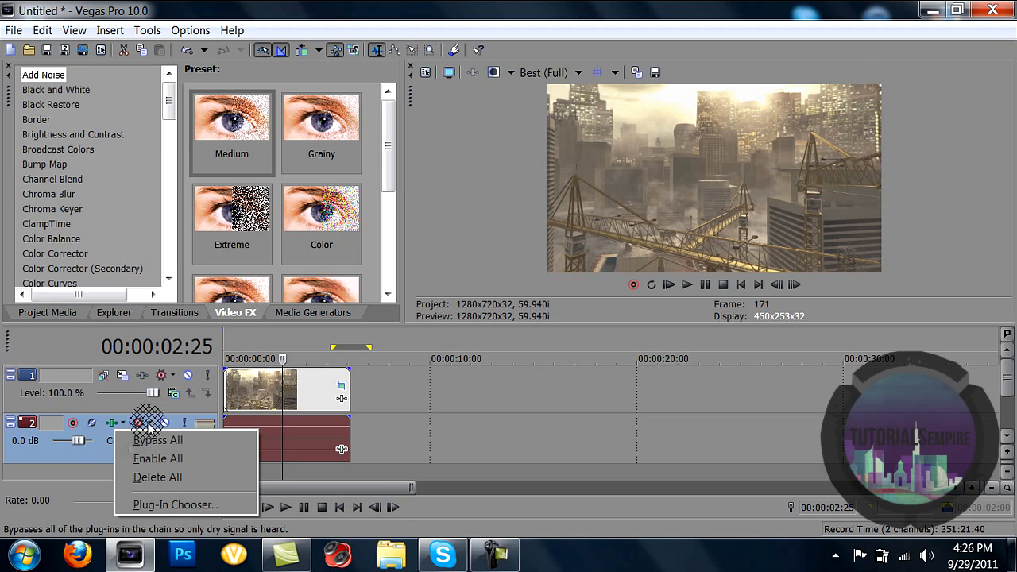
right_click(105, 454)
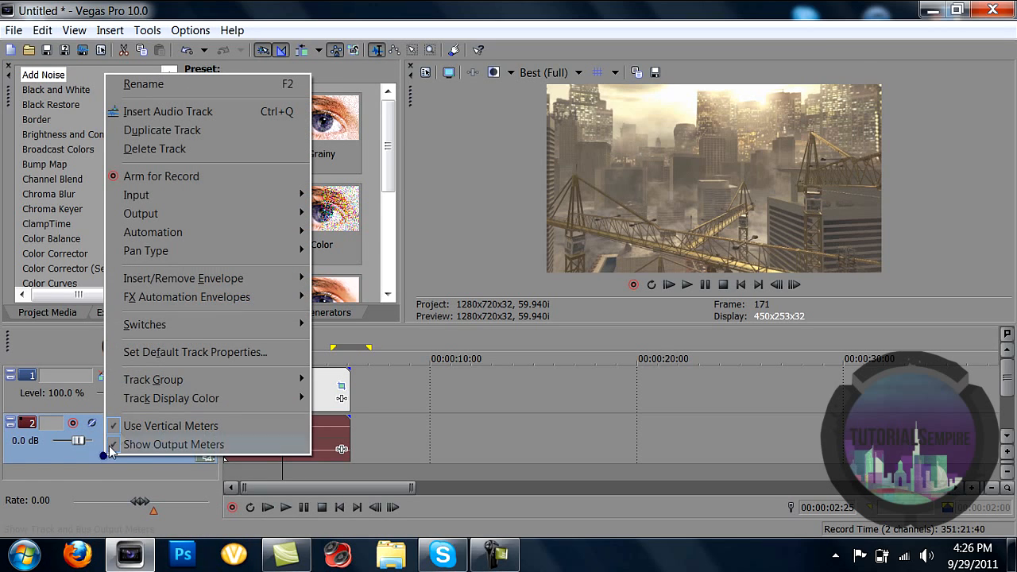
left_click(162, 150)
Step: Duplicate the city clip end to end on the video track to make five copies, and select the first one
left_click(243, 397)
key("ctrl+Home")
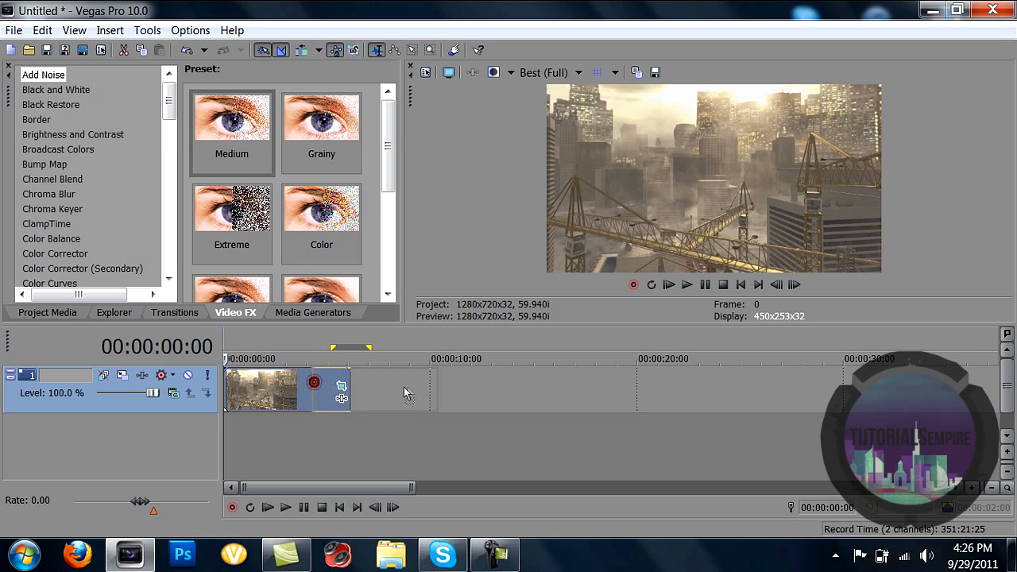
key("ctrl+v")
left_click_drag(429, 395, 556, 389)
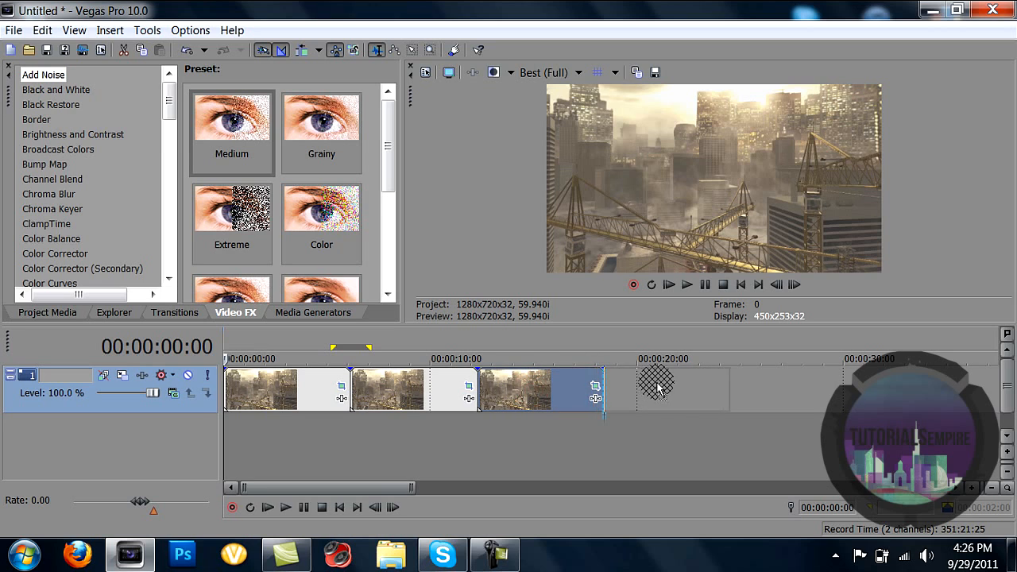
key("ctrl+v")
left_click_drag(646, 402, 837, 389)
left_click(288, 396)
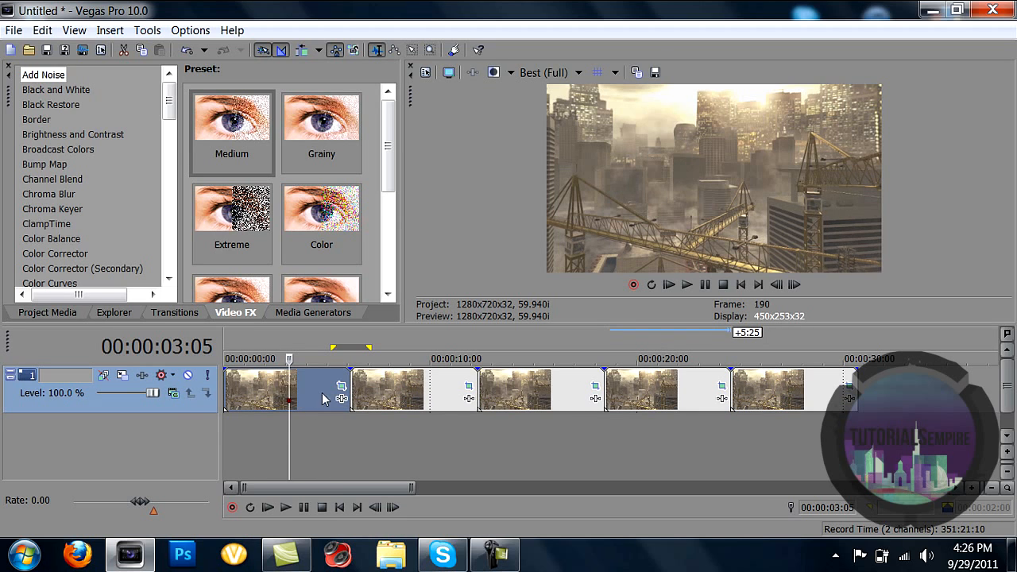
Step: Apply the Use 1 filter package to the first clip and widen the effects window to show the full Color Curves graph
left_click(342, 400)
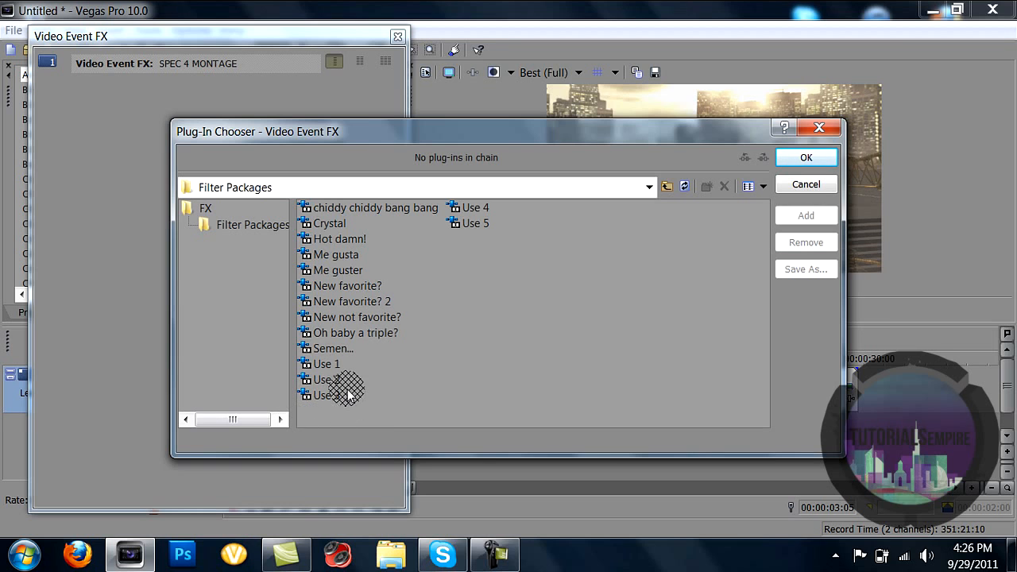
left_click(325, 365)
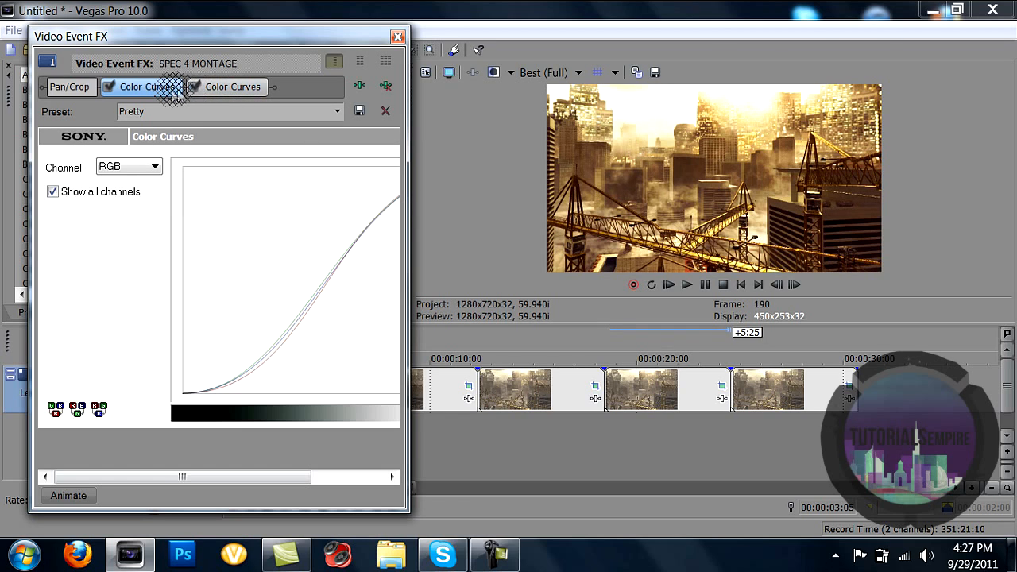
left_click(213, 91)
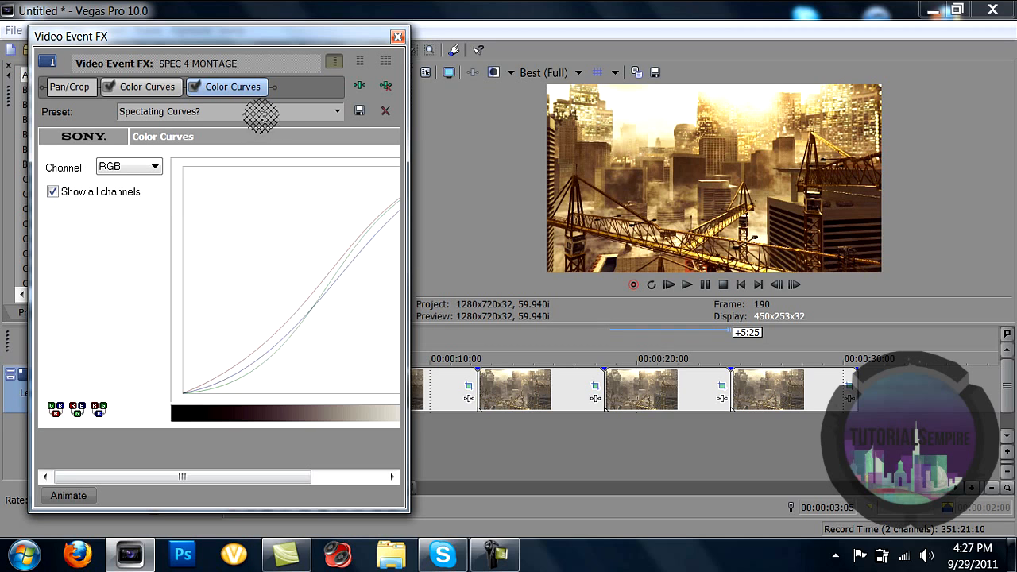
left_click(165, 91)
left_click_drag(408, 216, 562, 220)
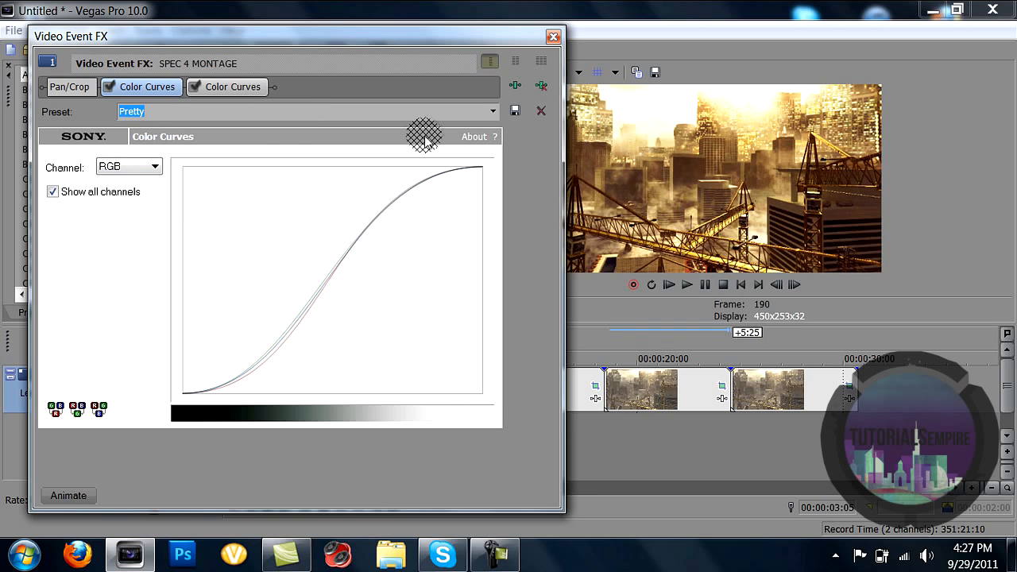
Step: Reset the first clip's first Color Curves effect to none and bend its Red channel into an S-curve
left_click(493, 110)
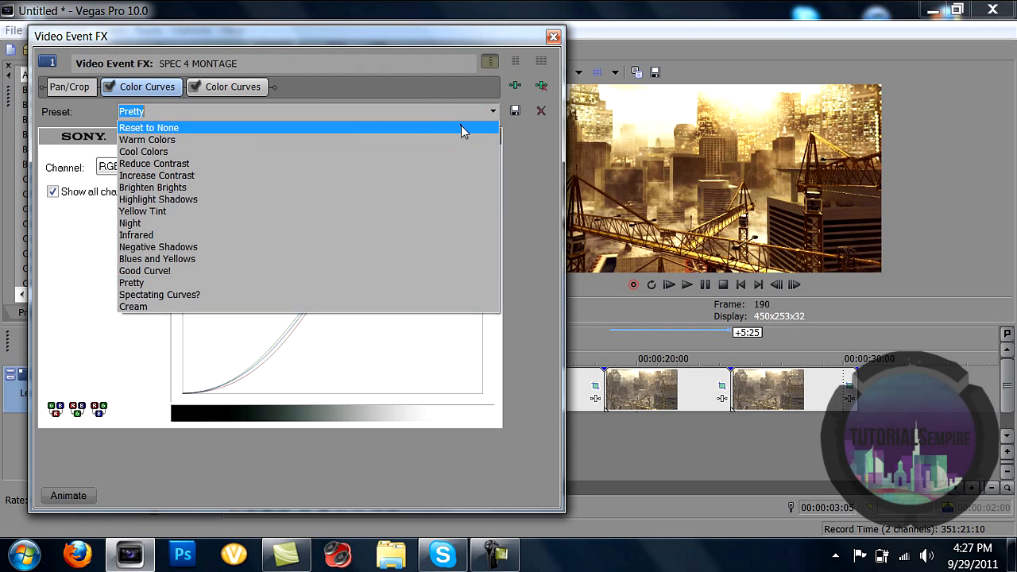
left_click(465, 127)
left_click(111, 167)
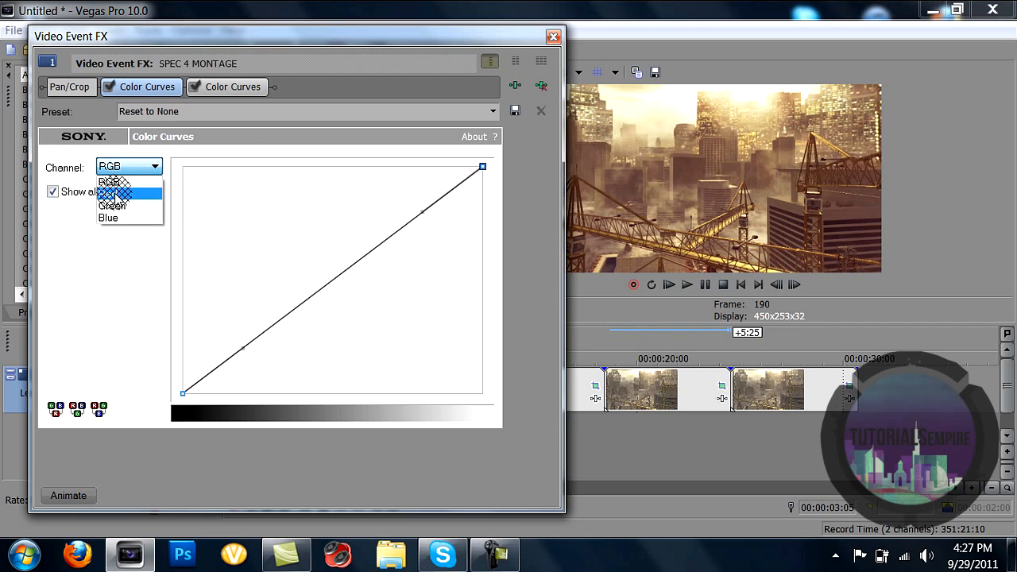
left_click(129, 194)
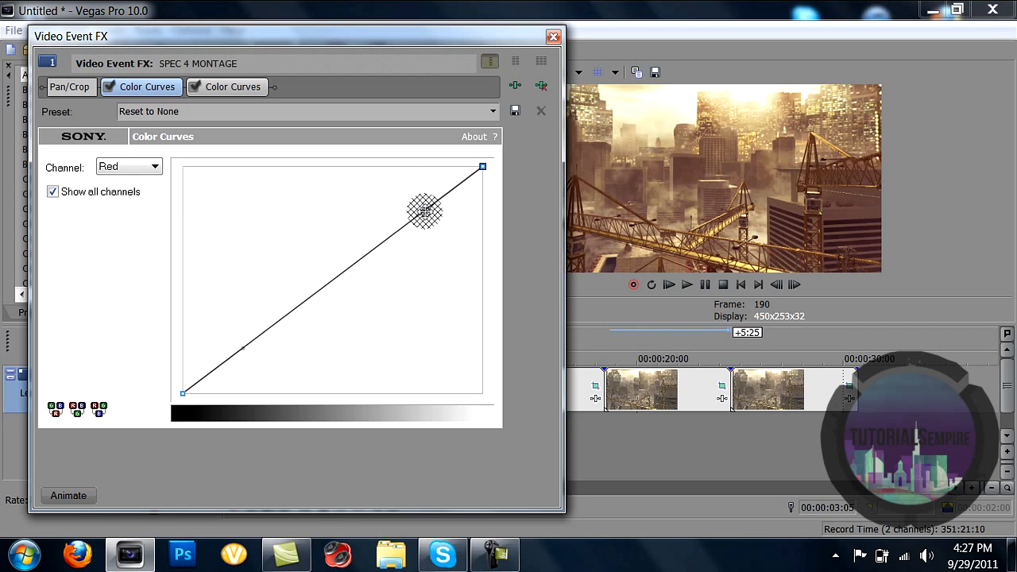
left_click_drag(425, 211, 357, 183)
left_click_drag(246, 349, 313, 353)
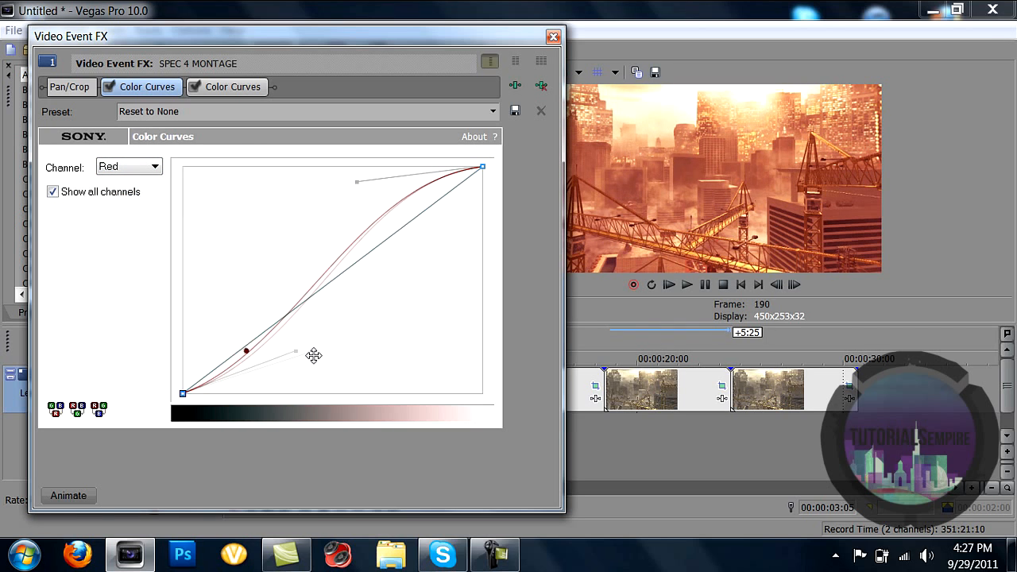
Step: Bend the Green channel of the first Color Curves effect into an S-curve closely matching the red one
left_click(127, 167)
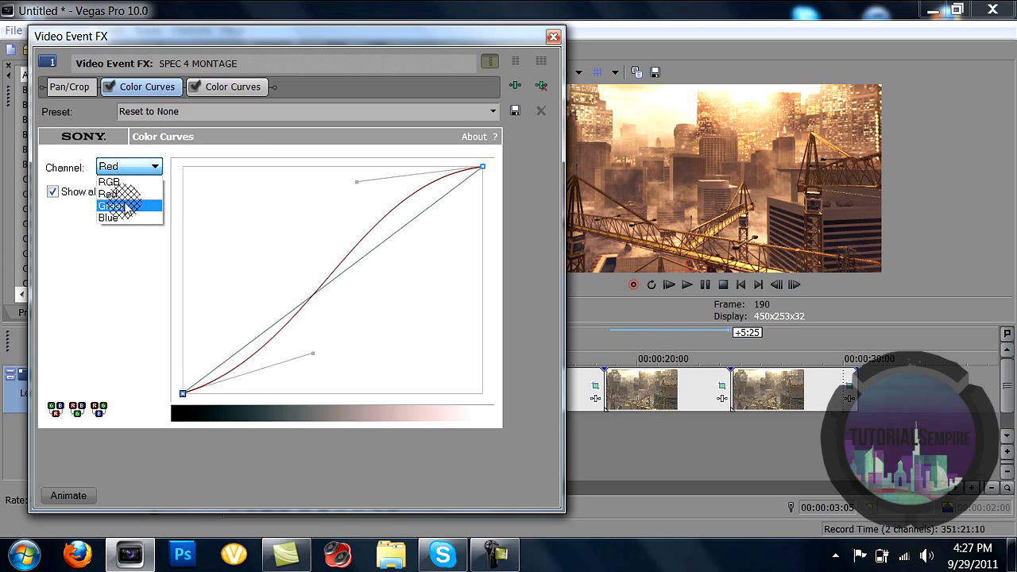
left_click(115, 206)
left_click_drag(419, 212, 359, 184)
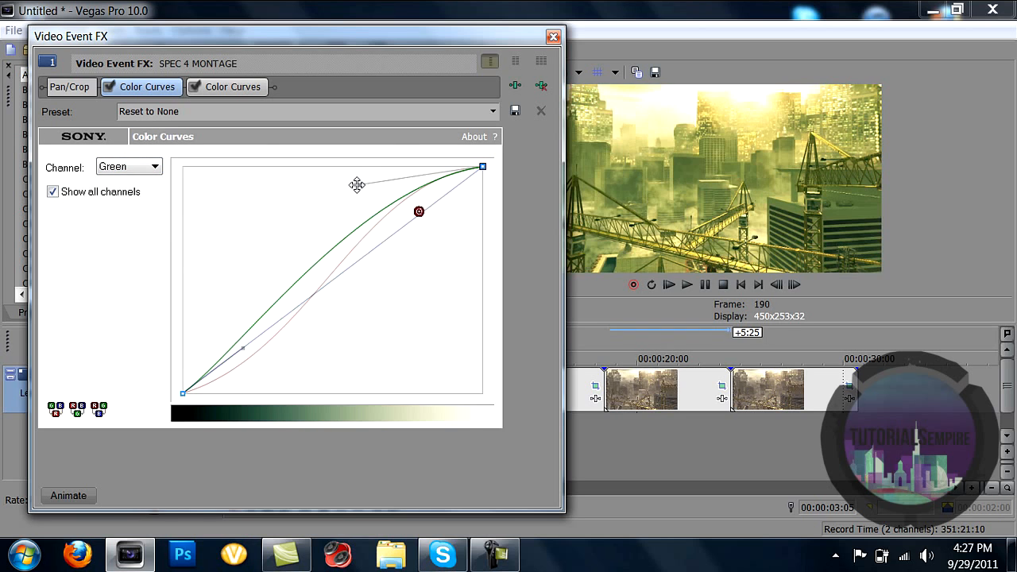
left_click_drag(239, 346, 295, 365)
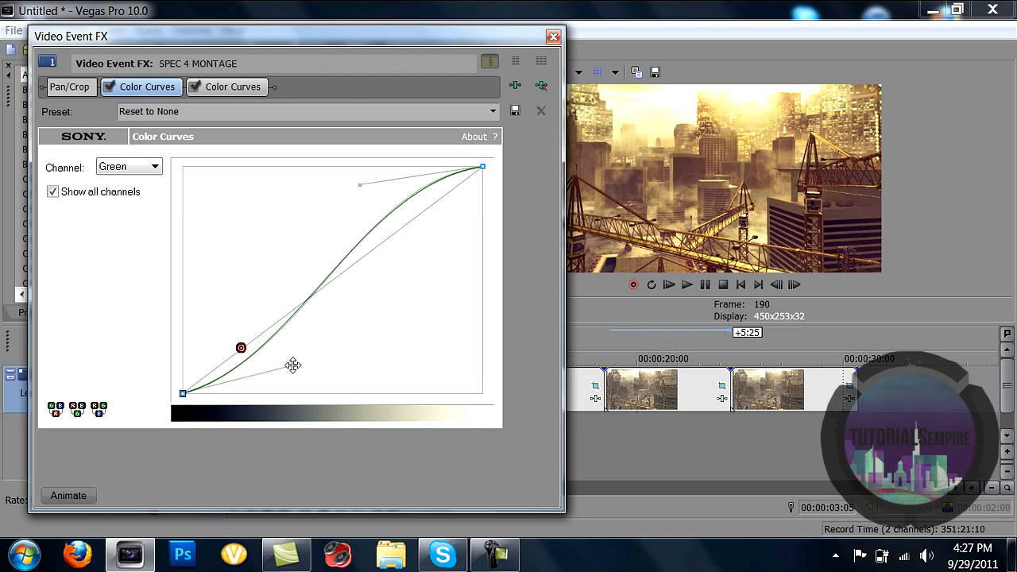
Step: Bend the Blue channel into an S-curve slightly below the others, check the second Color Curves effect and close the effects window
left_click(131, 167)
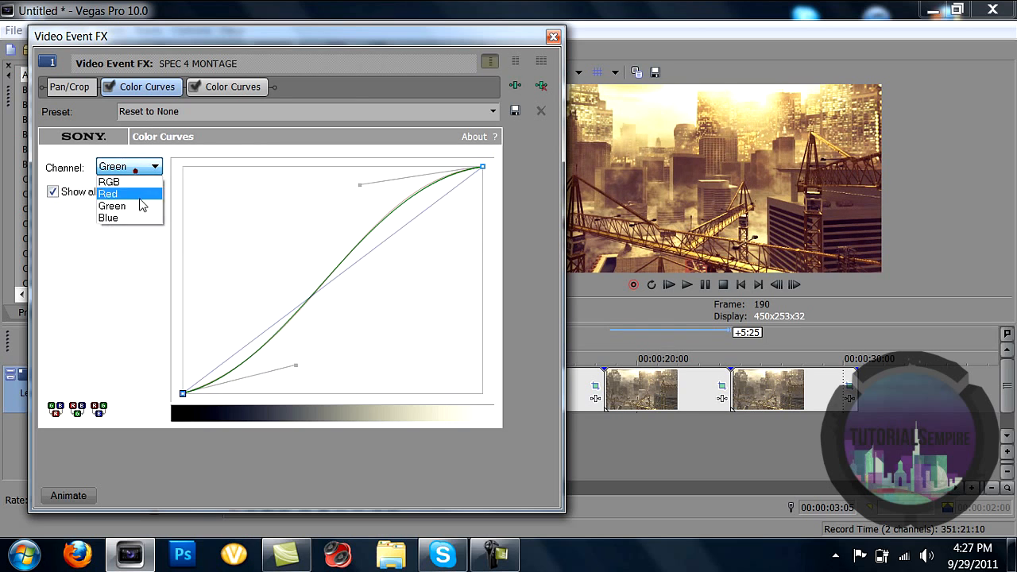
left_click(135, 216)
left_click_drag(421, 210, 357, 192)
left_click_drag(241, 348, 300, 371)
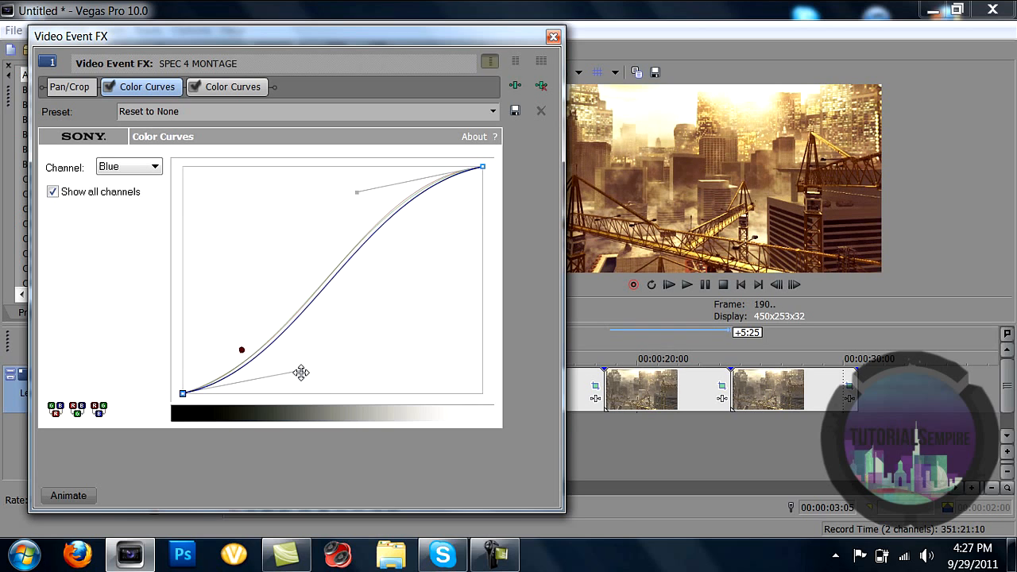
left_click(237, 89)
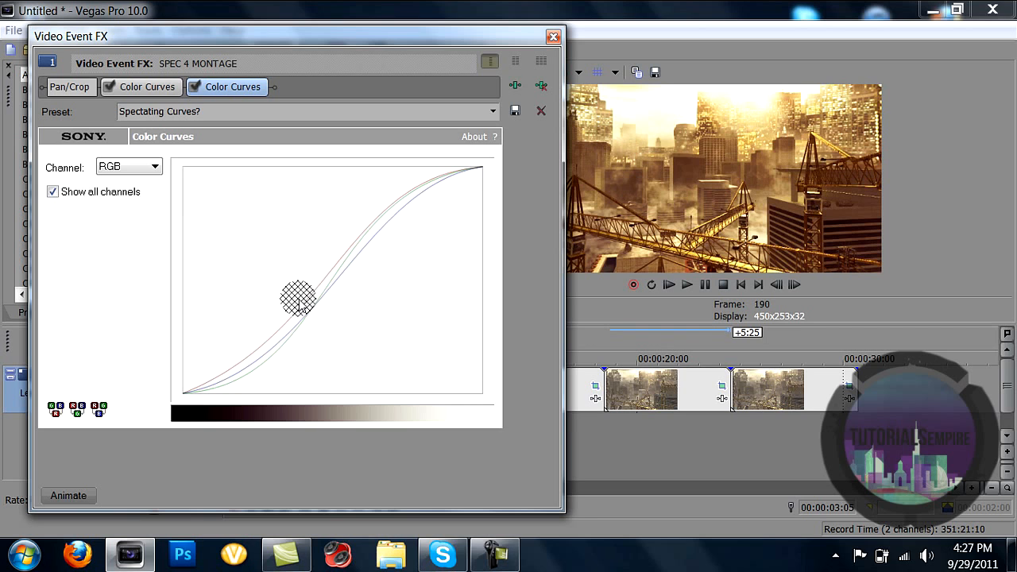
left_click(553, 36)
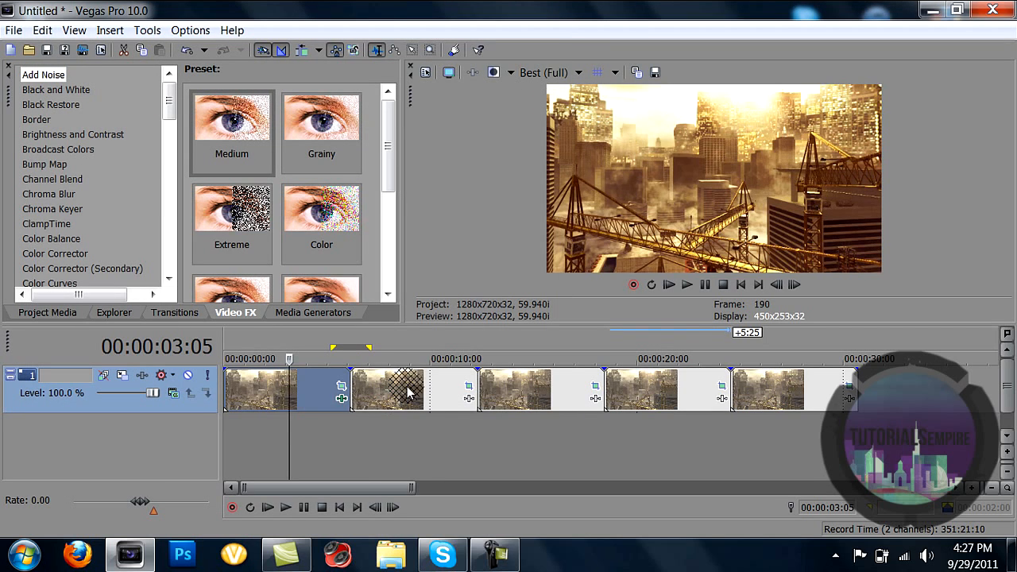
Step: Apply the Use 2 filter package to the second clip on the video track
left_click(407, 390)
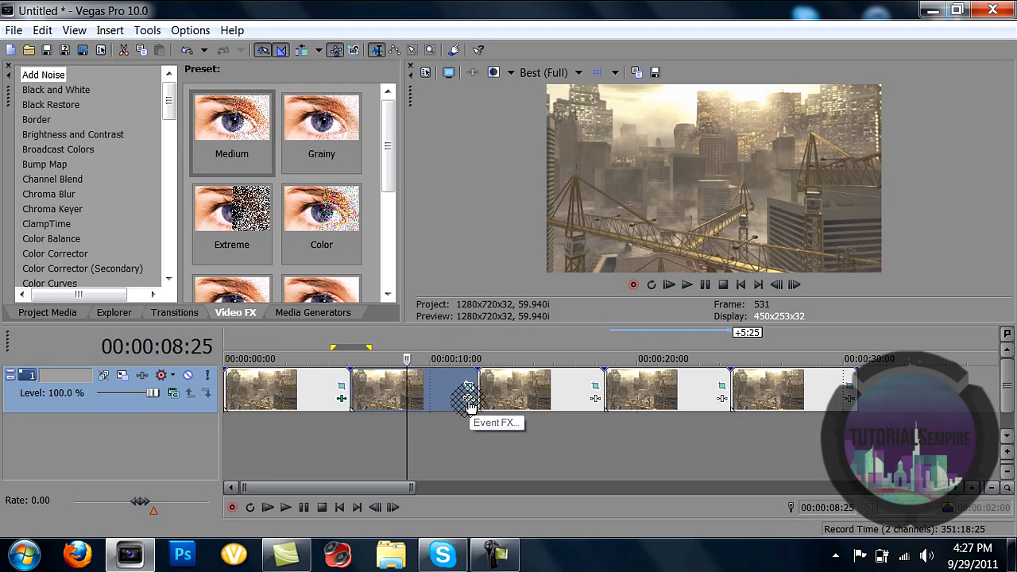
left_click(470, 403)
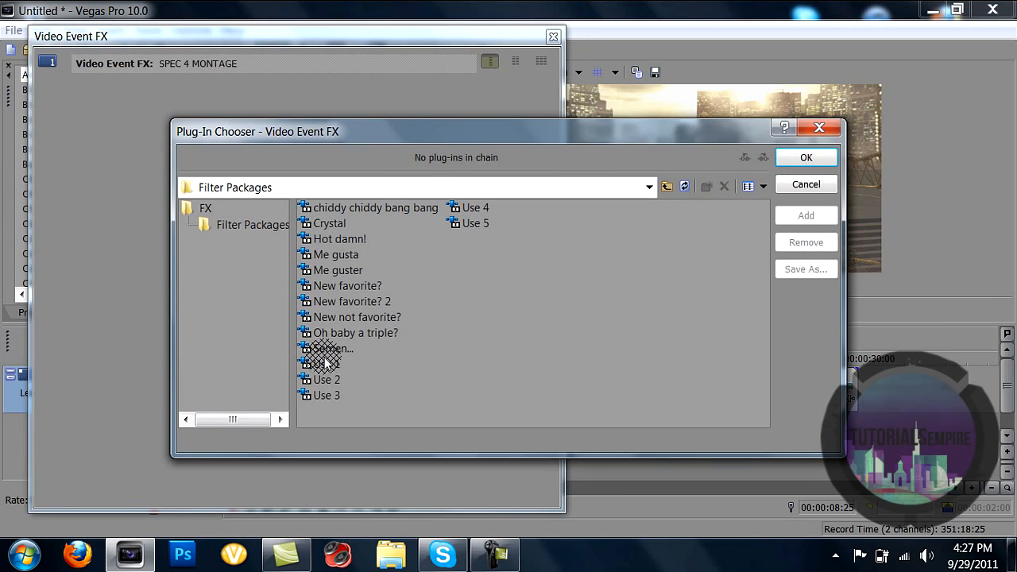
left_click(319, 380)
left_click(806, 158)
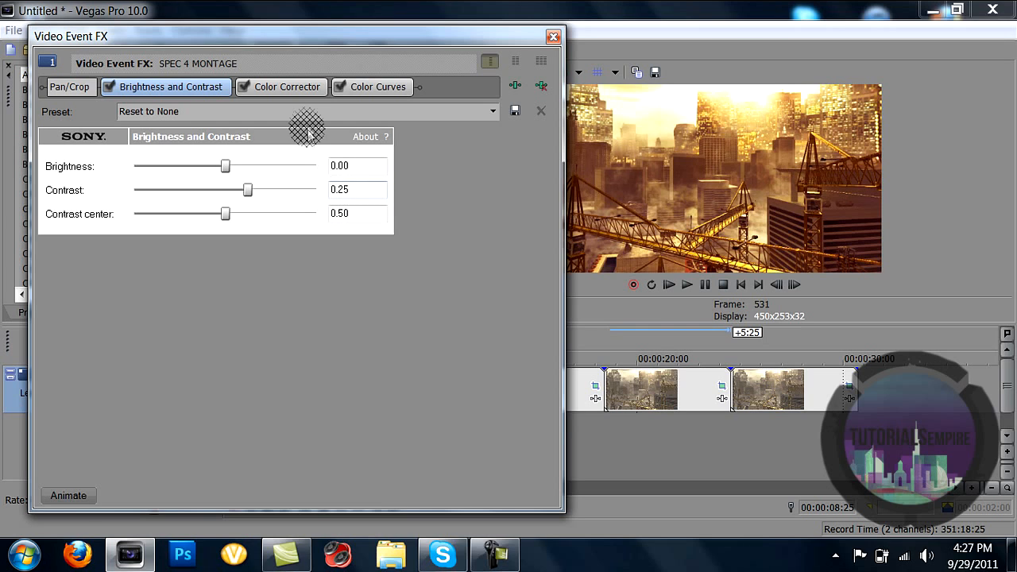
Step: Review the Color Corrector and Color Curves settings in the second clip's effect chain
left_click(288, 87)
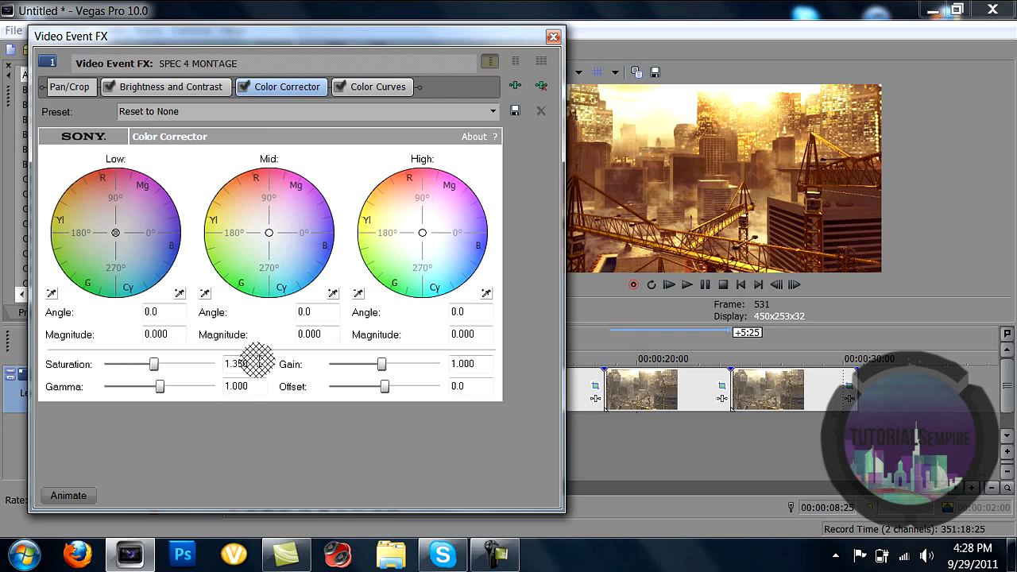
left_click(373, 88)
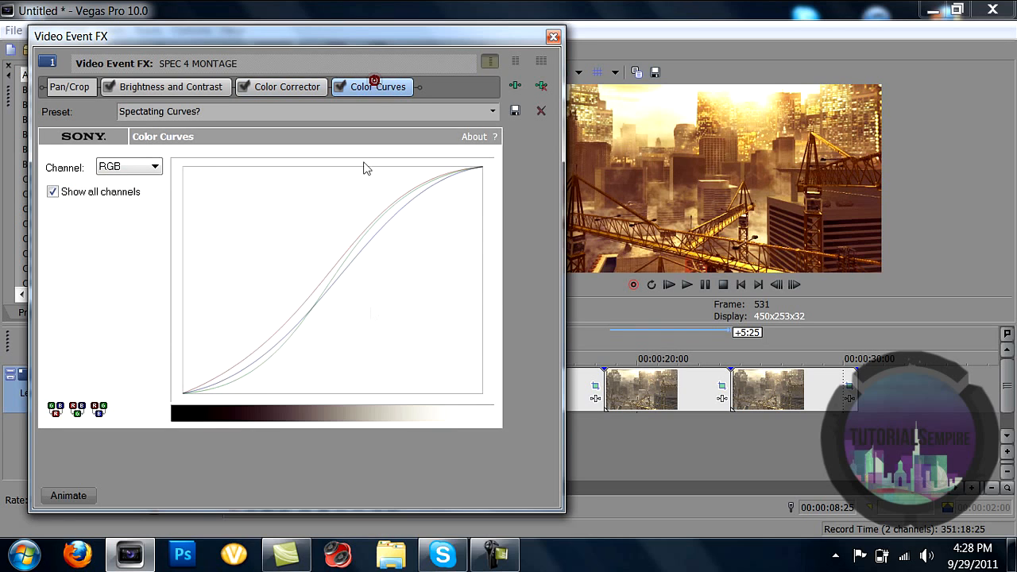
left_click_drag(333, 284, 232, 134)
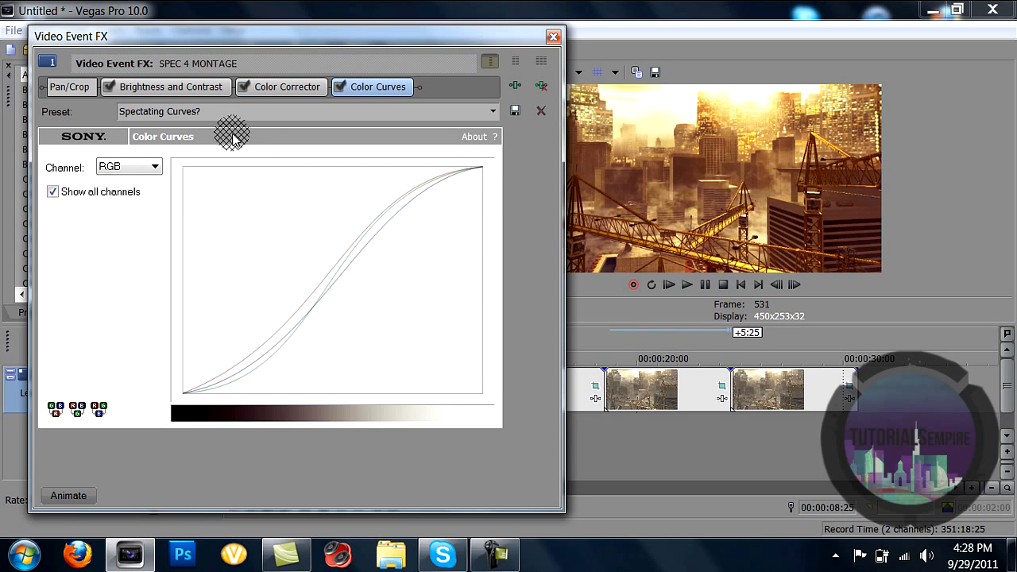
left_click_drag(450, 171, 466, 106)
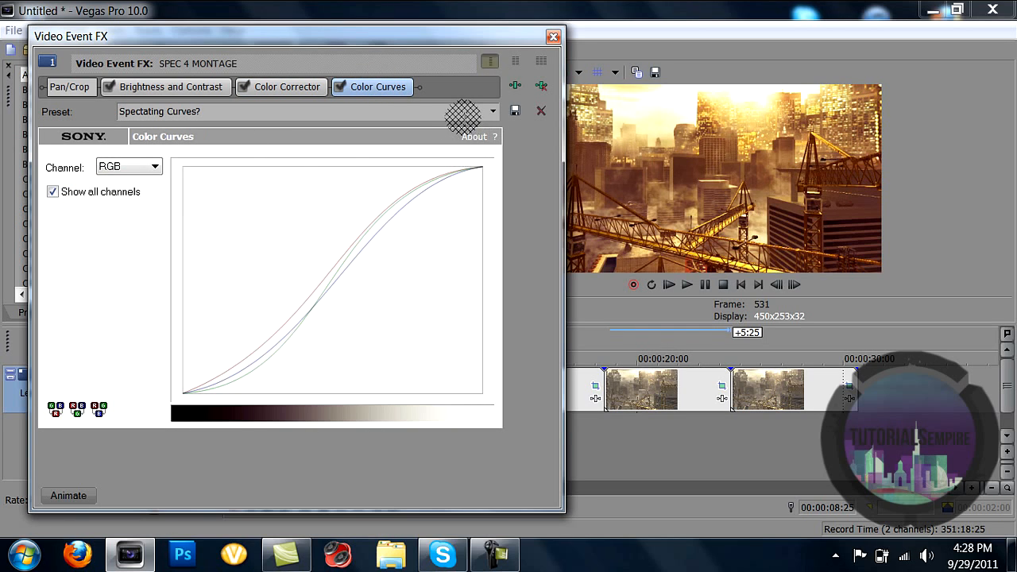
Step: Enter "Sex" as the preset name for the second clip's Color Curves and close the effects window
left_click(270, 113)
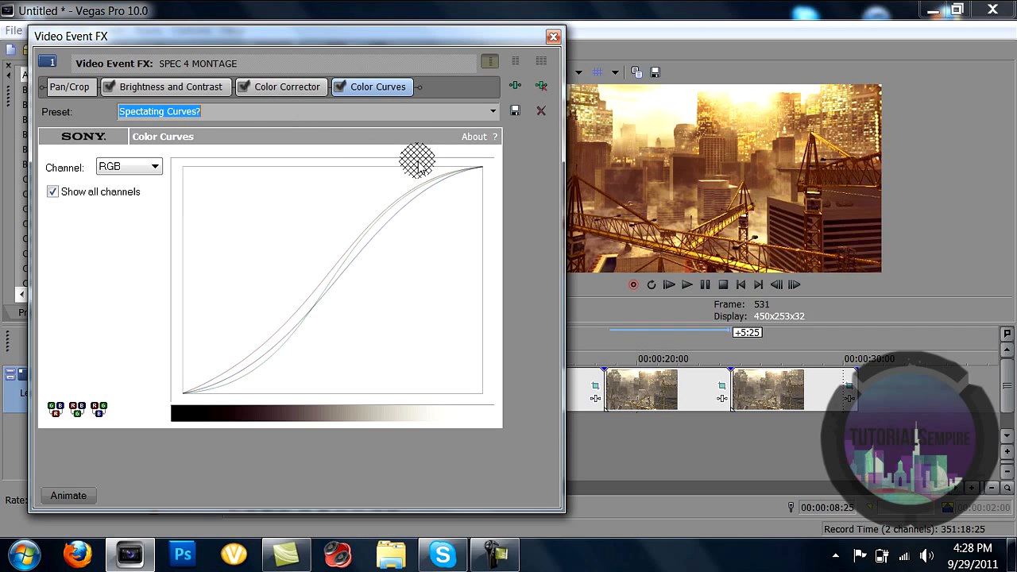
type("Sex")
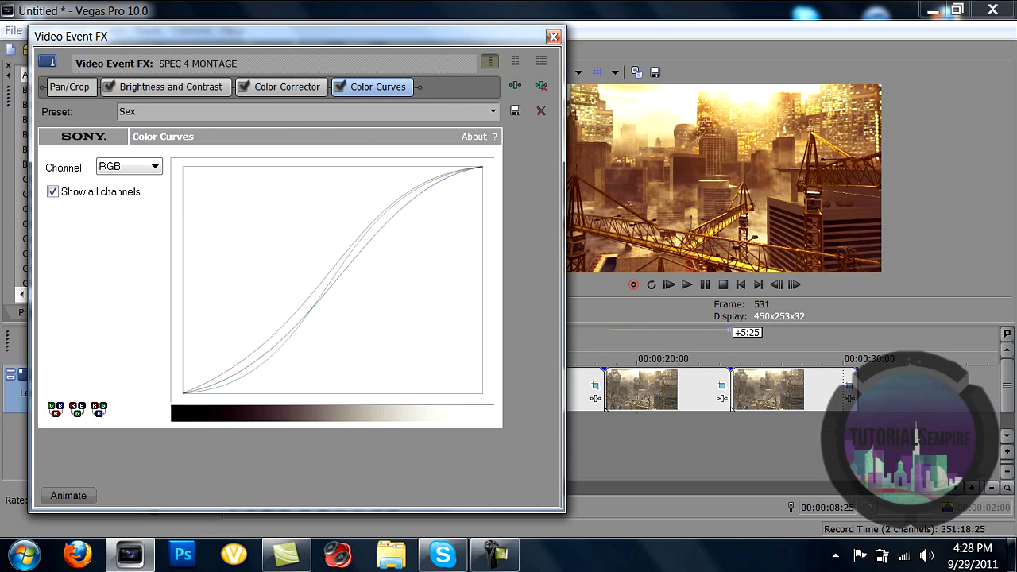
left_click(554, 36)
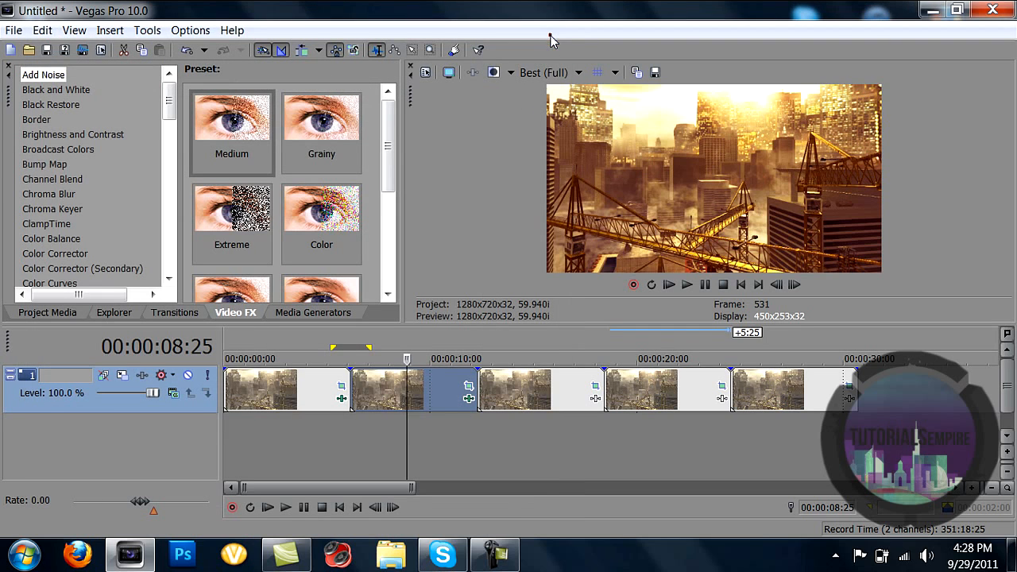
Step: Apply the Use 3 filter package to the third clip and close the effects window
left_click(405, 395)
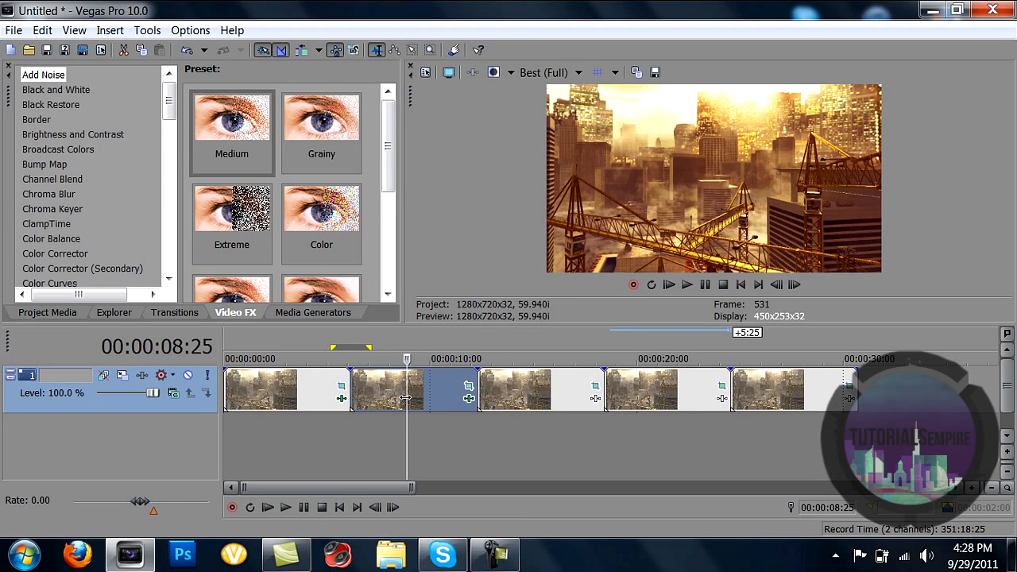
left_click(536, 395)
left_click(595, 396)
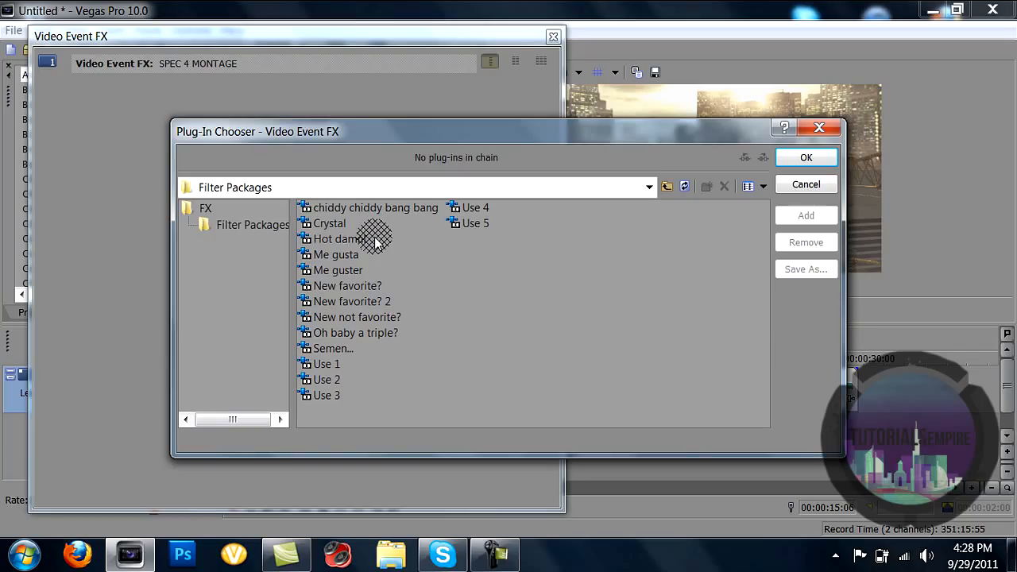
left_click(330, 393)
left_click(819, 158)
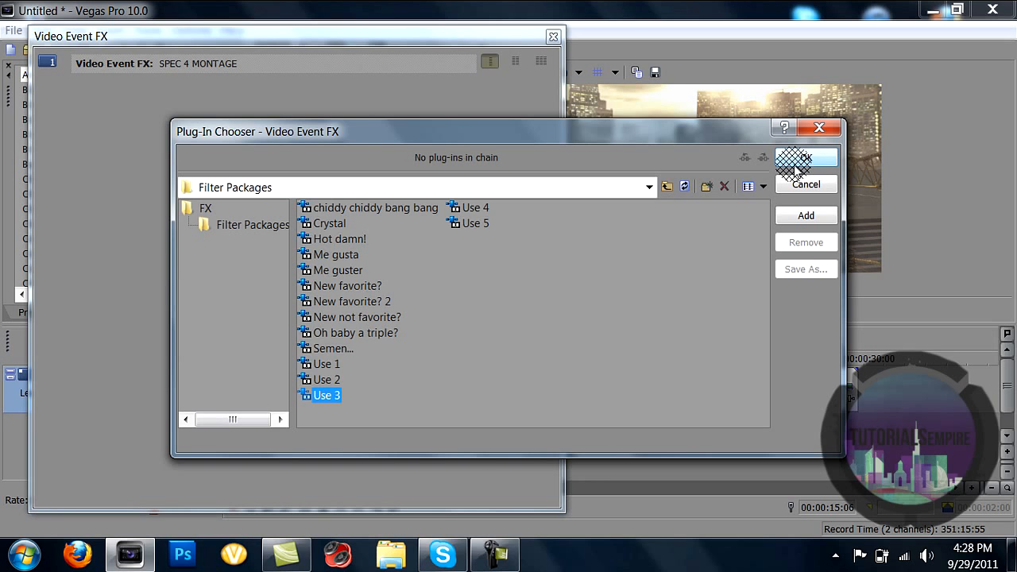
left_click(791, 167)
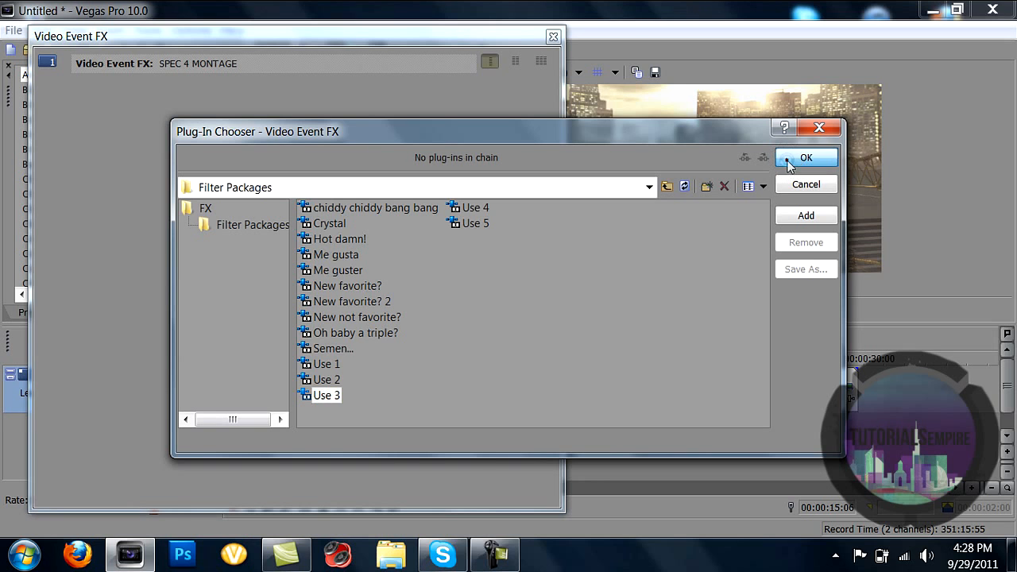
left_click(554, 37)
Step: Preview the applied effects at several playhead positions within the third clip
left_click(539, 395)
left_click(653, 314)
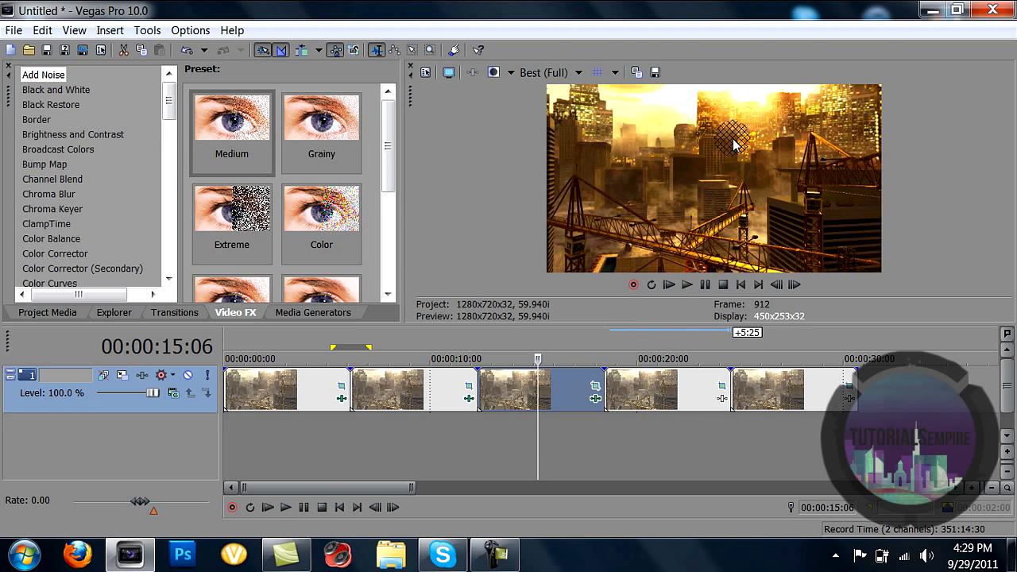
left_click(541, 404)
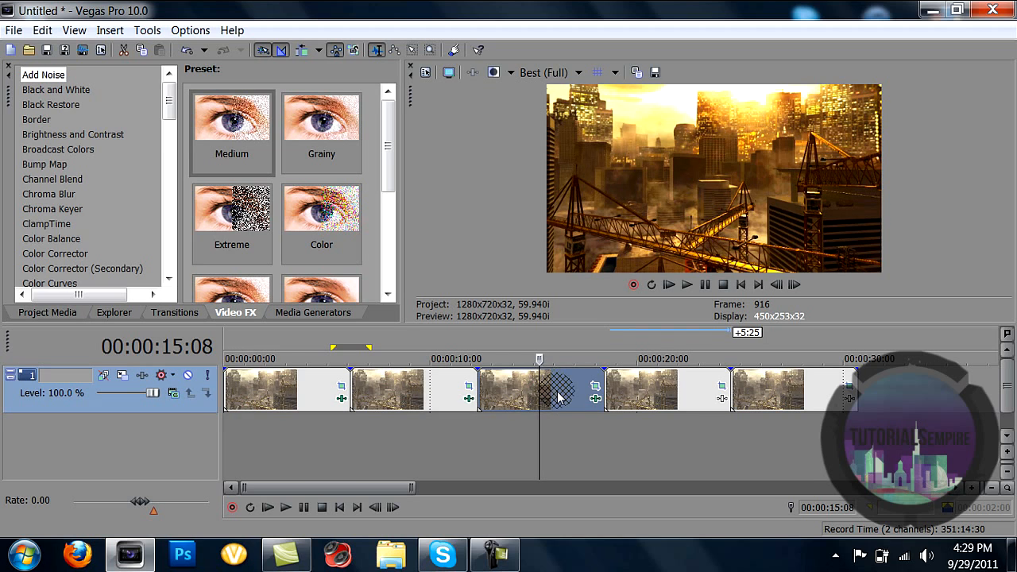
left_click(562, 407)
left_click(527, 397)
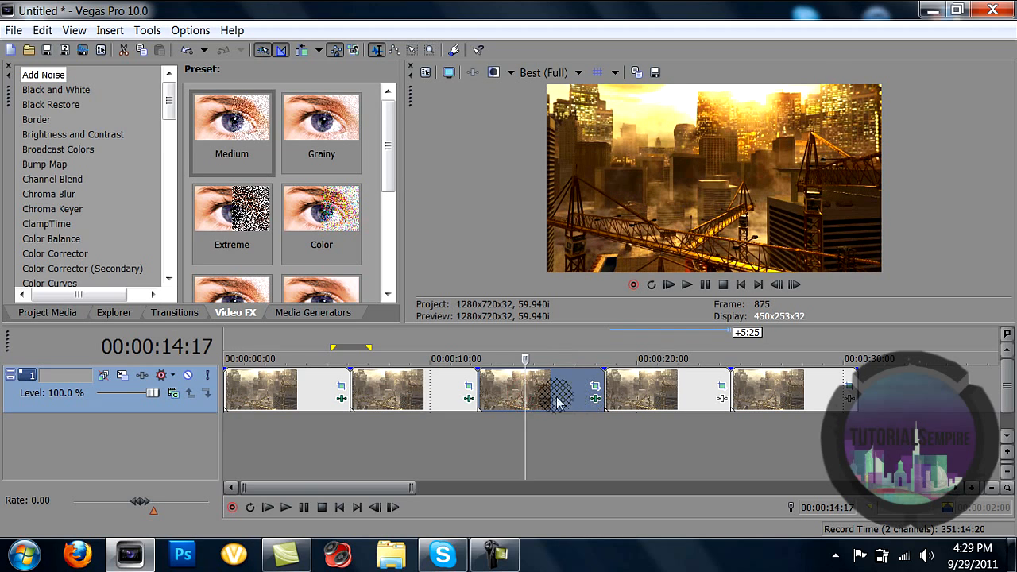
left_click(532, 395)
Step: Open the third clip's effects, try a Color Corrector offset of 0.0, and set the offset back to -33
left_click(596, 401)
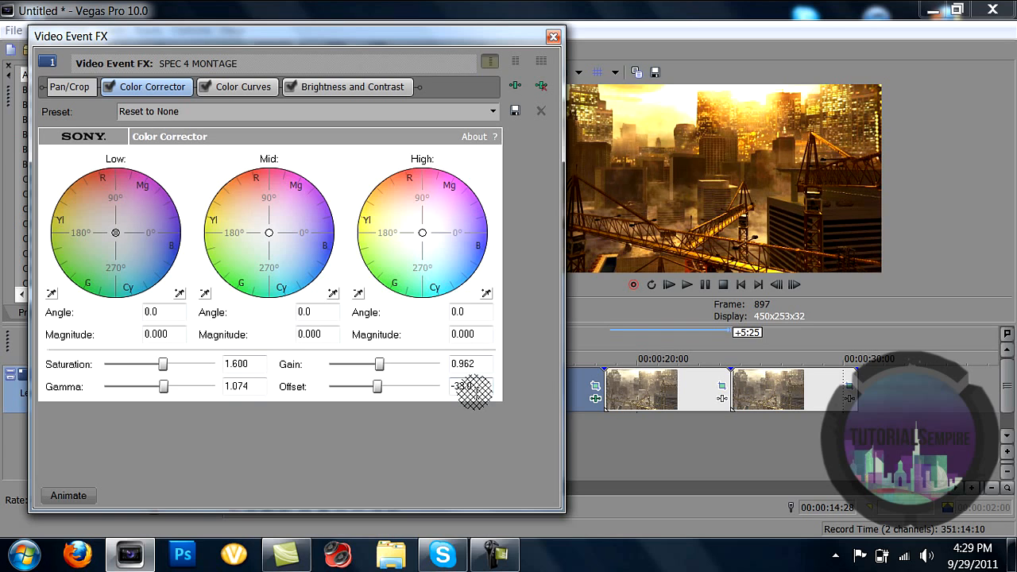
mouse_move(377, 389)
left_mouse_down()
mouse_move(404, 387)
mouse_move(383, 391)
left_mouse_up()
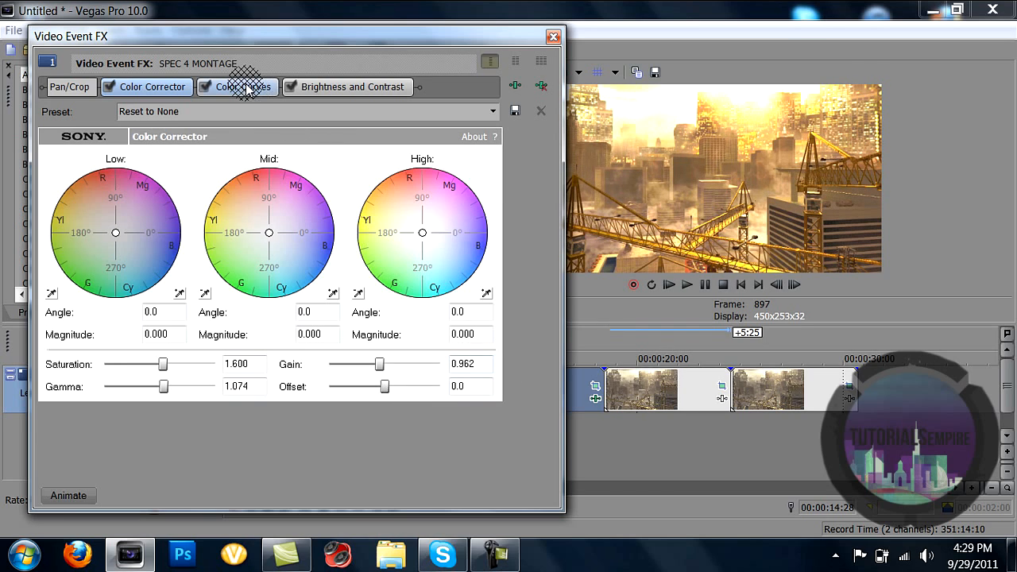
left_click(464, 383)
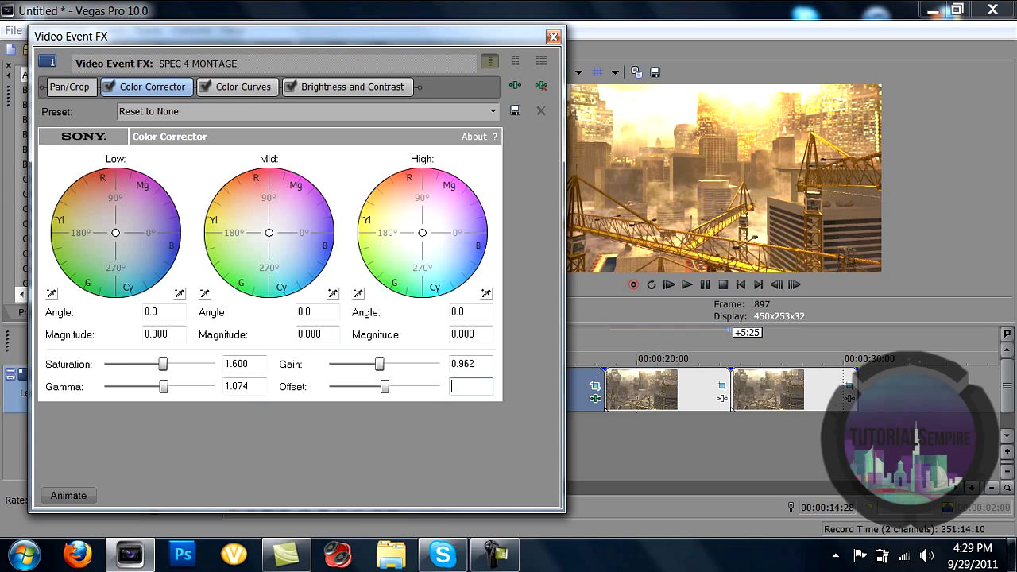
type("-33")
key("Return")
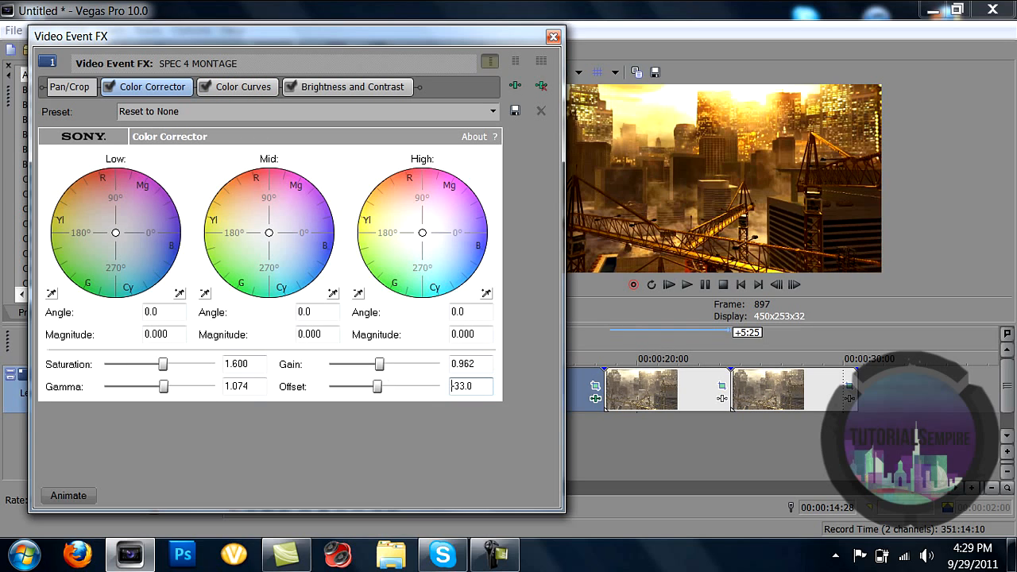
Step: Reshape the RGB curve in the third clip's Color Curves by moving both end-point handles into an S-shape
left_click(243, 86)
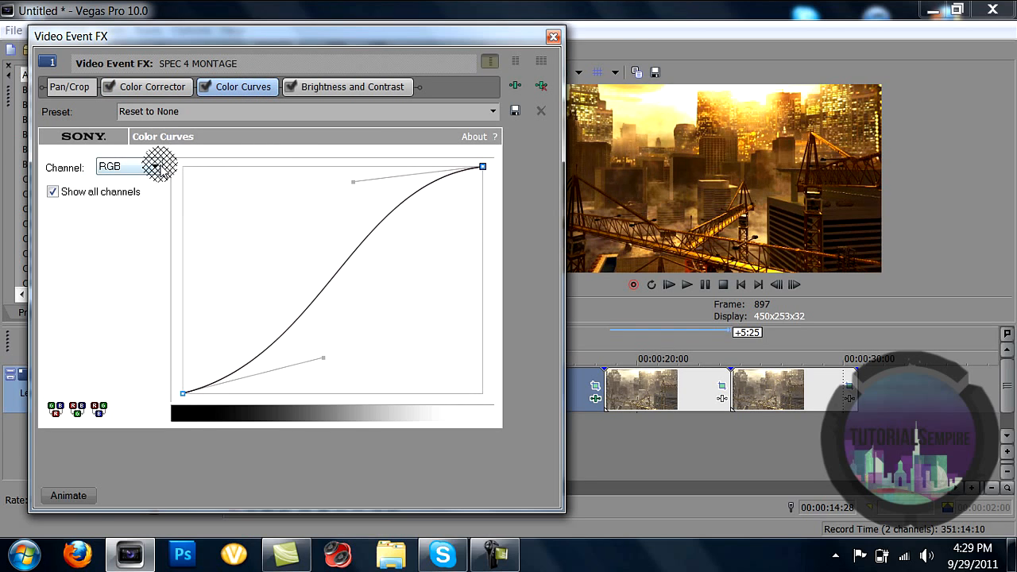
left_click(155, 167)
left_click(121, 180)
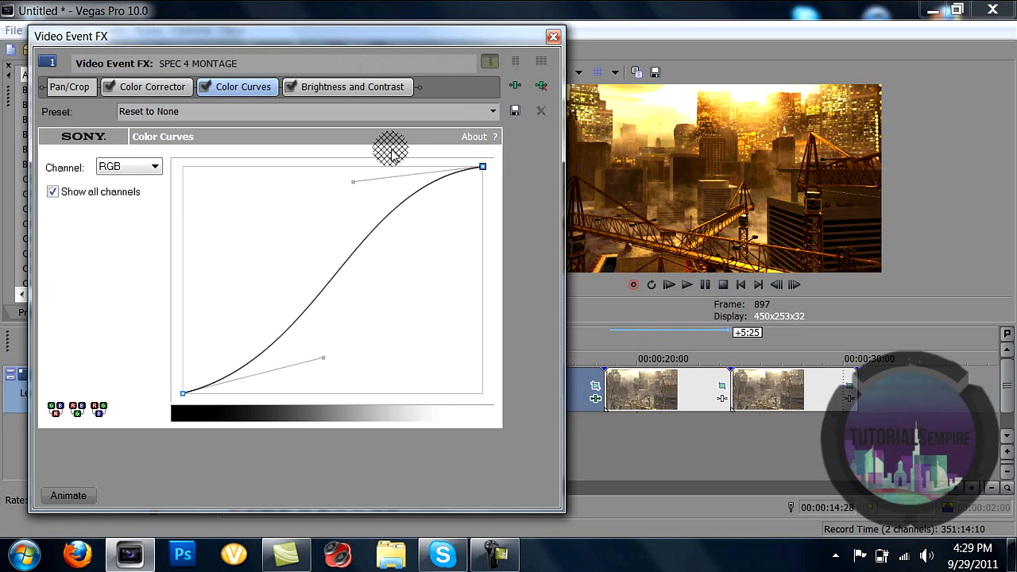
left_click_drag(354, 181, 424, 231)
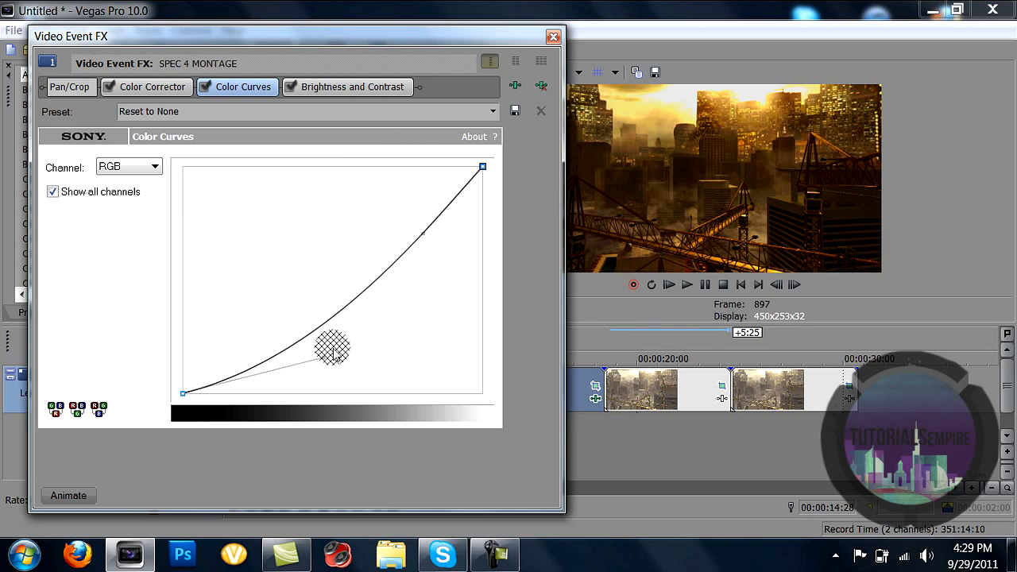
left_click_drag(324, 360, 293, 318)
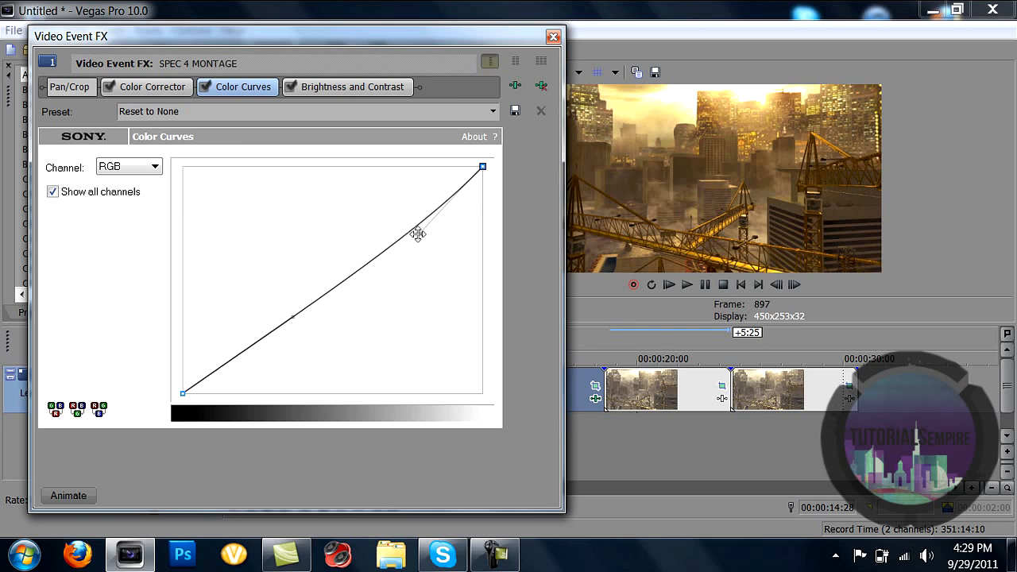
left_click_drag(407, 231, 338, 195)
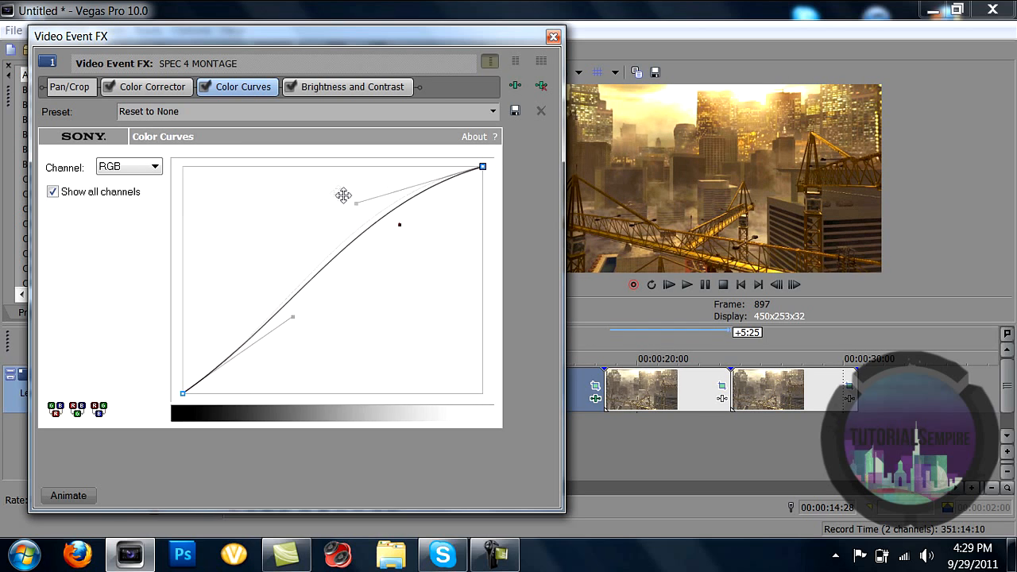
left_click_drag(292, 318, 345, 343)
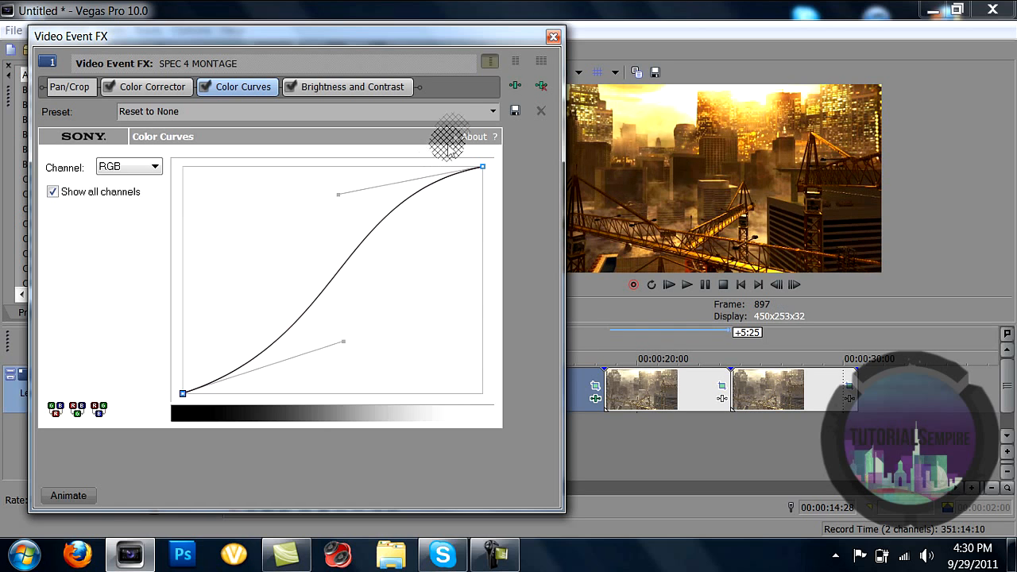
Step: Compare the third clip with Color Curves off and on, then review its Brightness and Contrast settings and close the effects
left_click(205, 87)
left_click(205, 88)
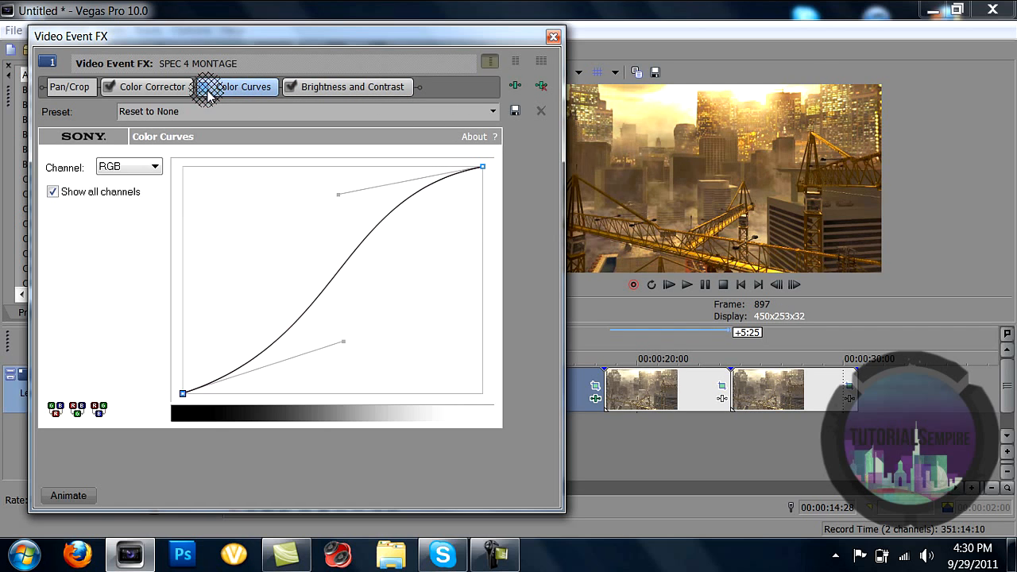
left_click(205, 87)
left_click(206, 88)
left_click(205, 87)
left_click(205, 87)
left_click(330, 88)
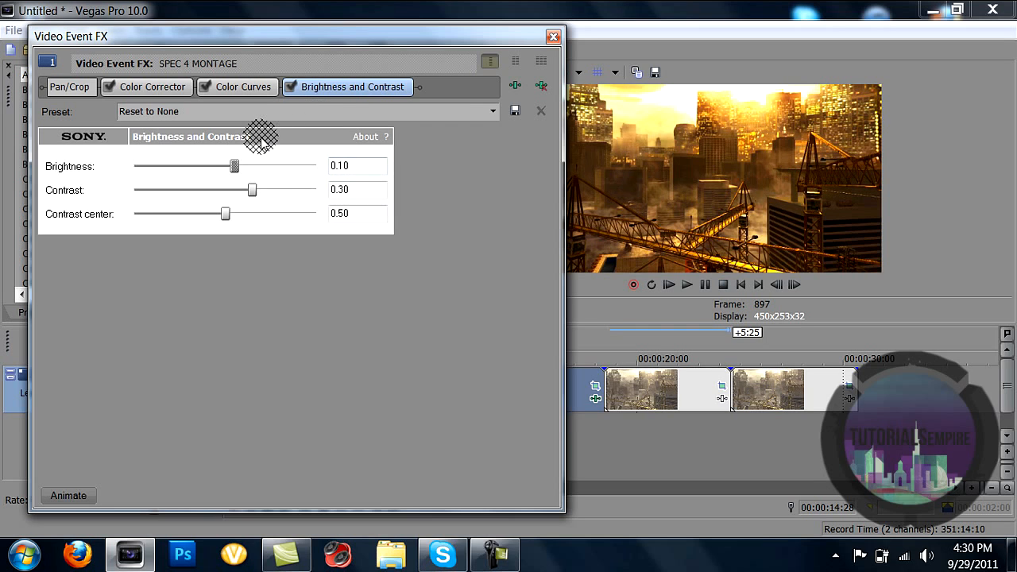
left_click(554, 37)
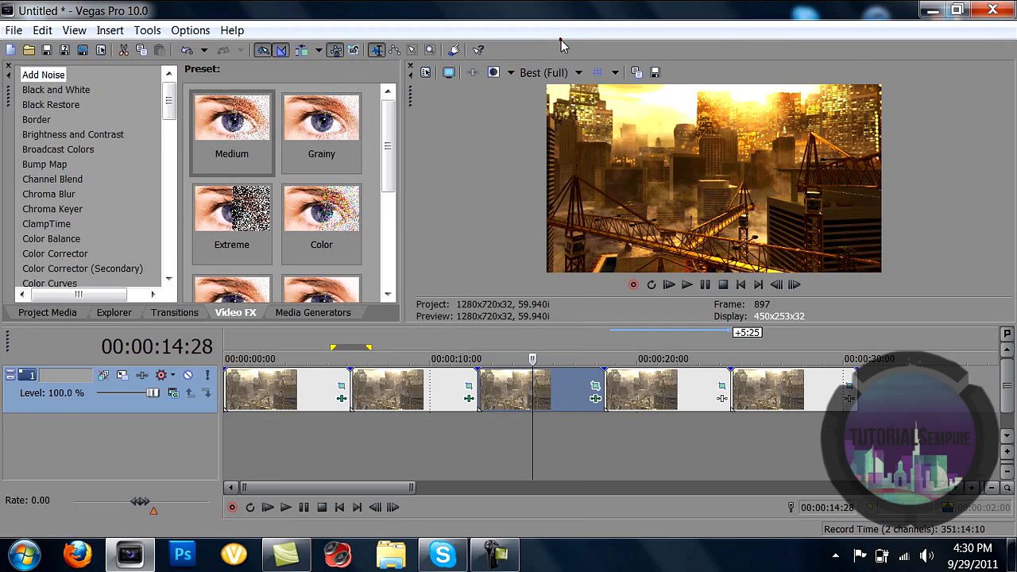
Step: Apply the Use 4 filter package to the fourth clip and narrow the effects window to uncover the preview
left_click(659, 393)
left_click(721, 398)
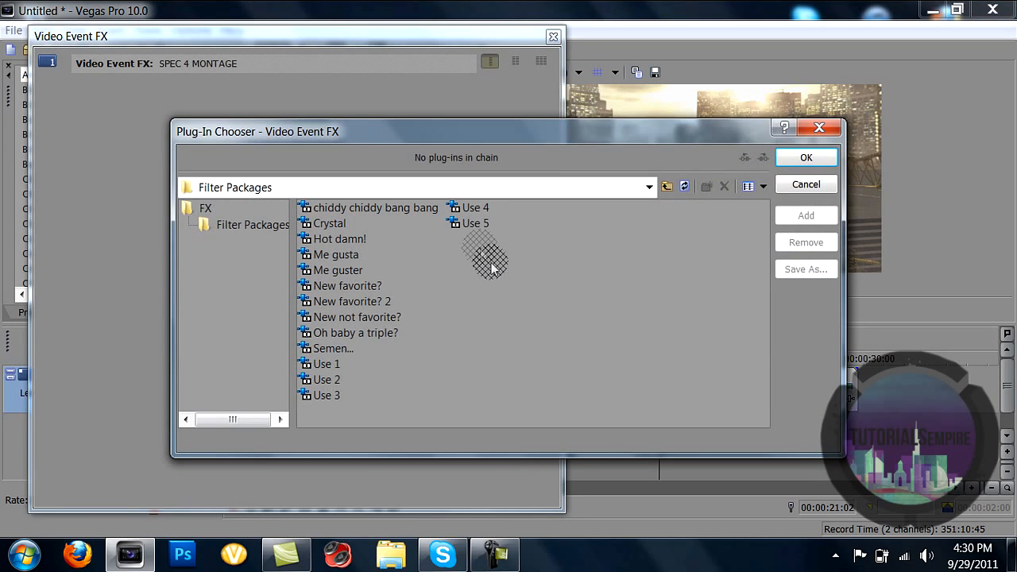
left_click(474, 207)
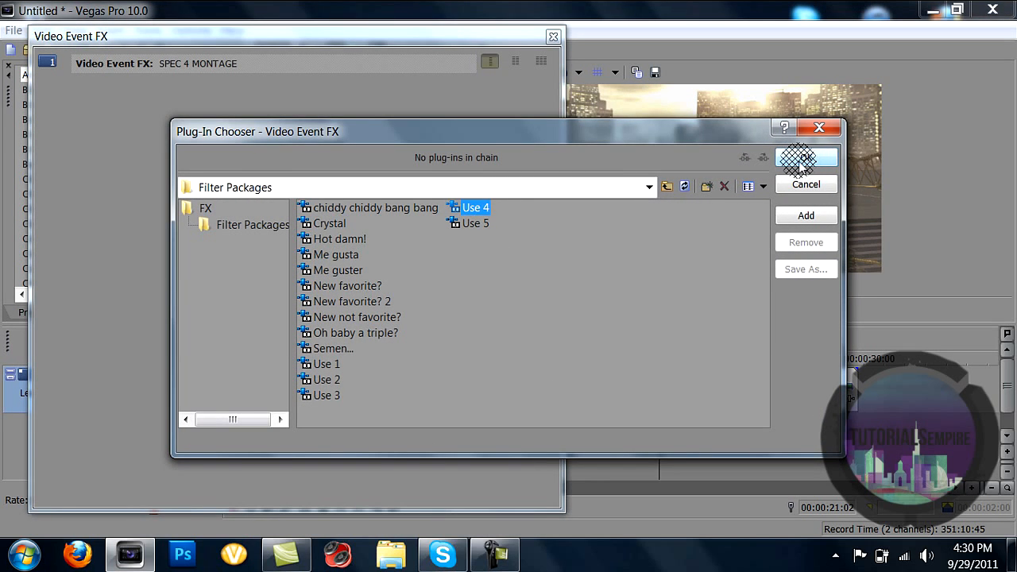
left_click(801, 159)
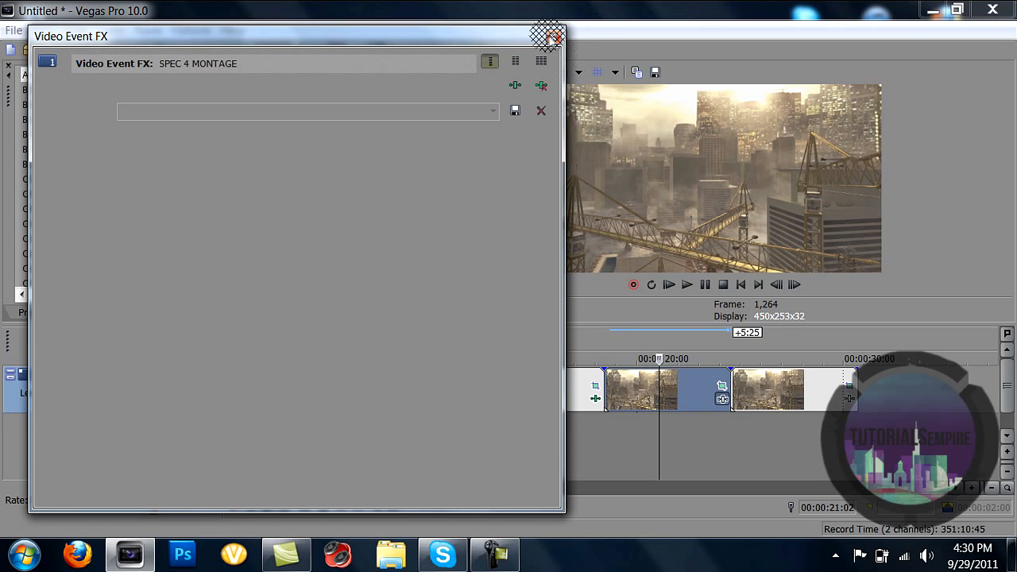
left_click_drag(565, 97, 482, 97)
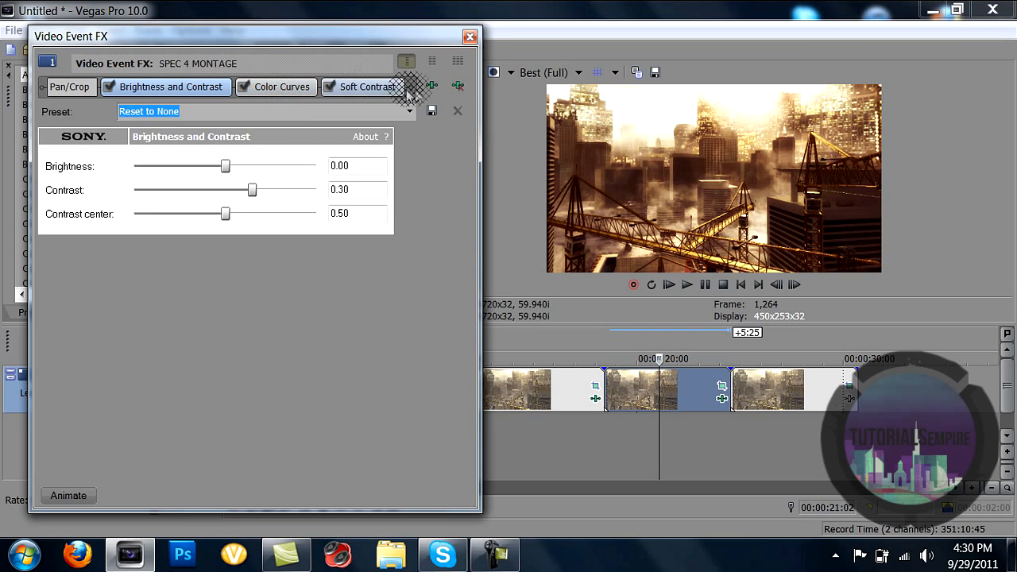
Step: Review the fourth clip's Color Curves, set its Soft Contrast contrast to 88.24, and close the effects window
left_click(288, 88)
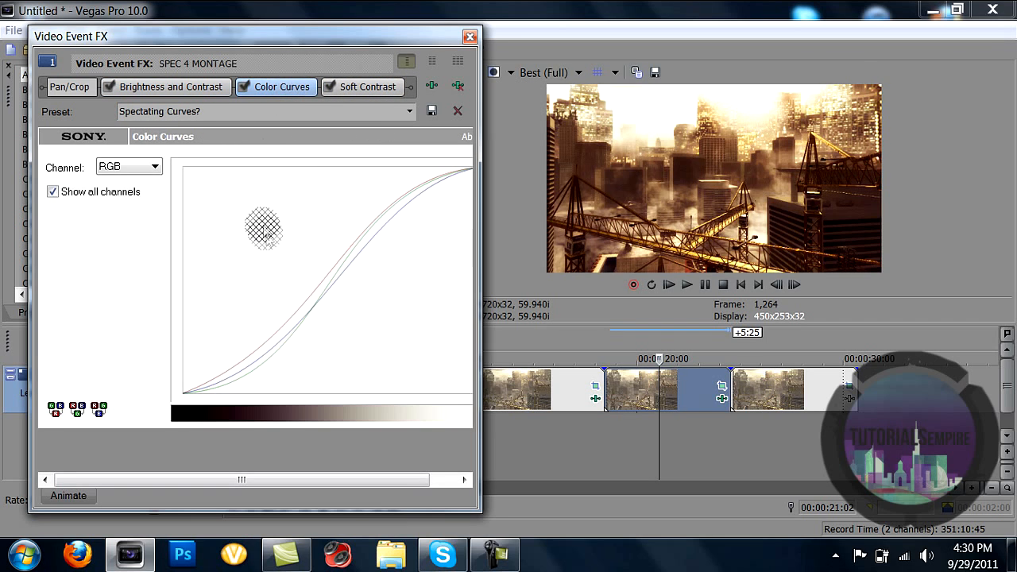
left_click_drag(481, 197, 527, 200)
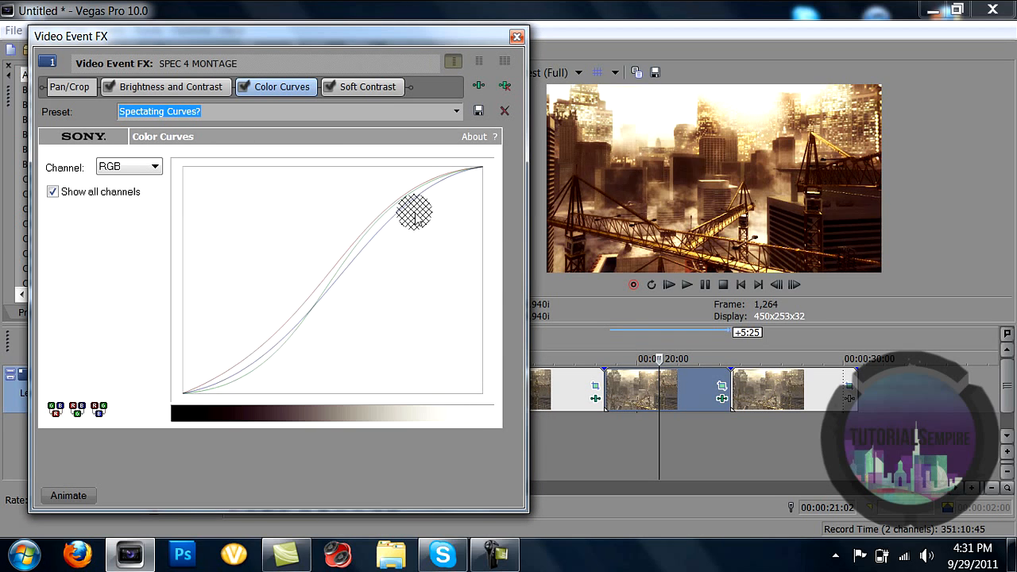
left_click(380, 89)
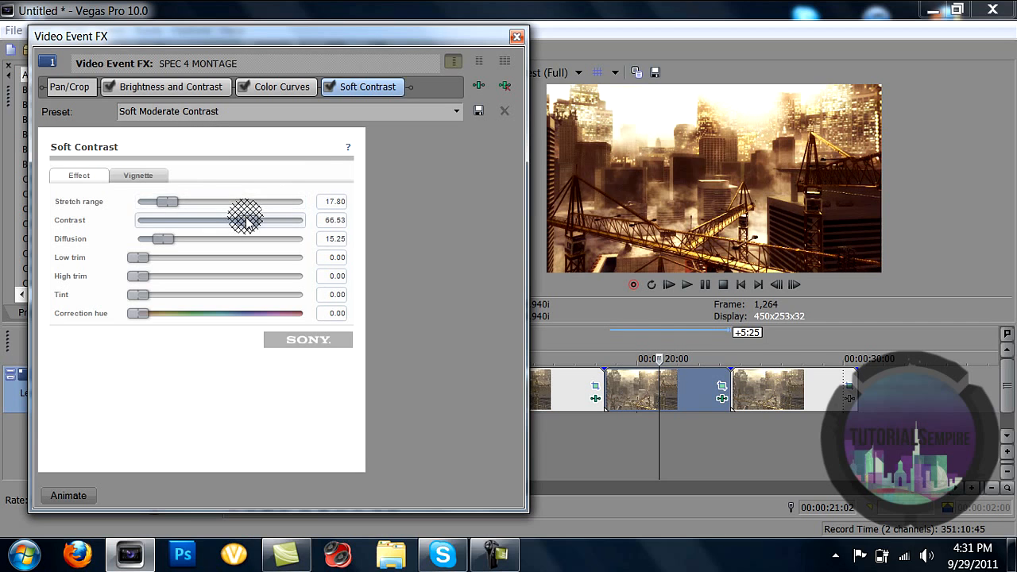
left_click_drag(238, 227, 341, 225)
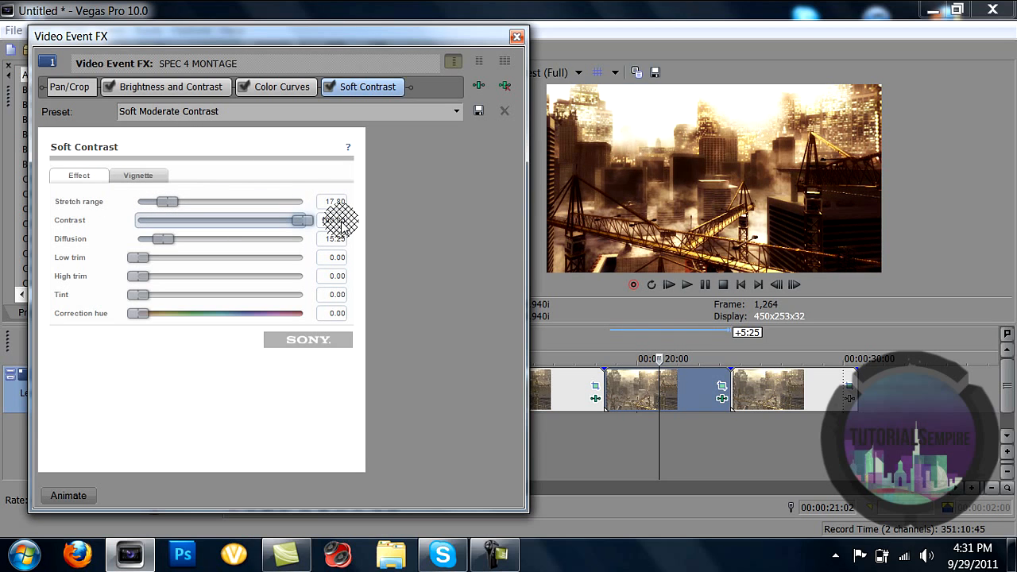
left_click_drag(340, 225, 285, 231)
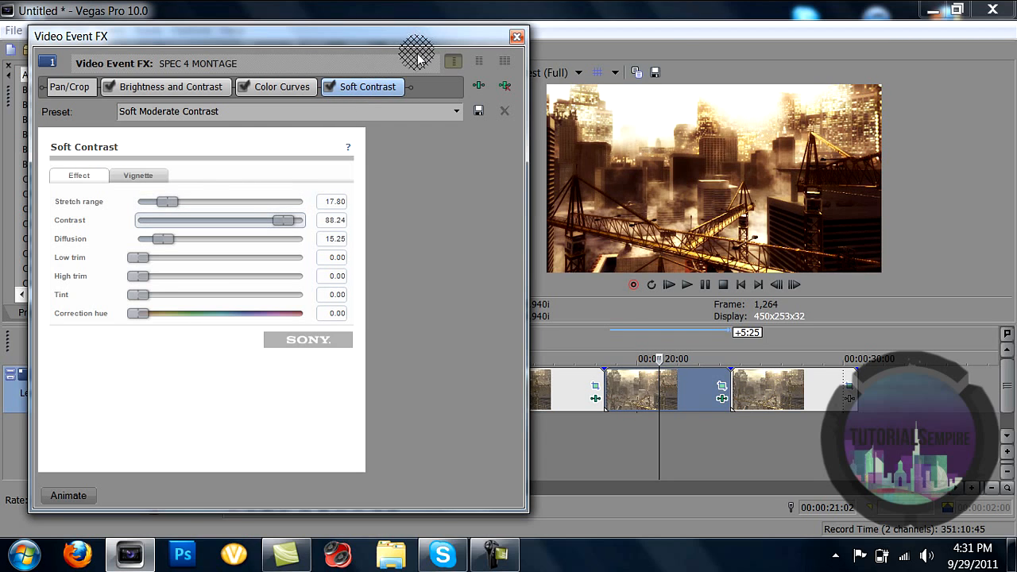
left_click(516, 37)
Step: Apply the Use 5 filter package to the fifth clip and close the effects window
left_click(777, 387)
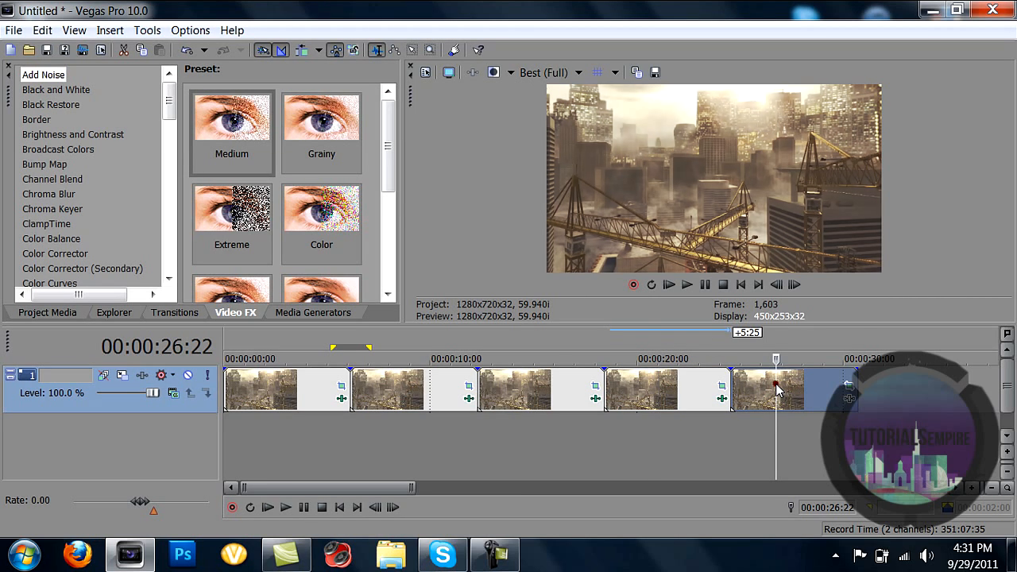
left_click(849, 397)
left_click(471, 224)
left_click(820, 162)
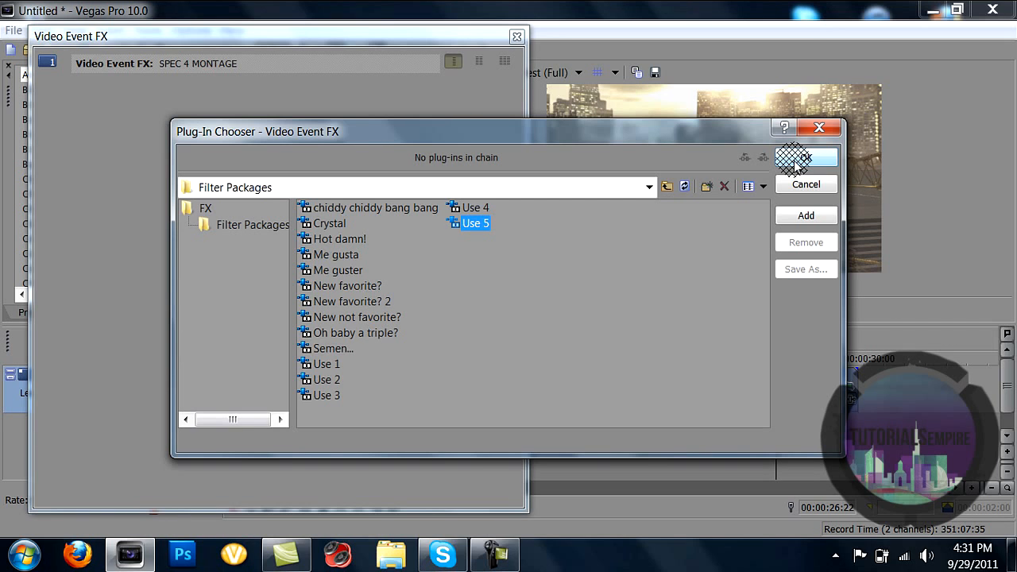
left_click(795, 159)
left_click(737, 185)
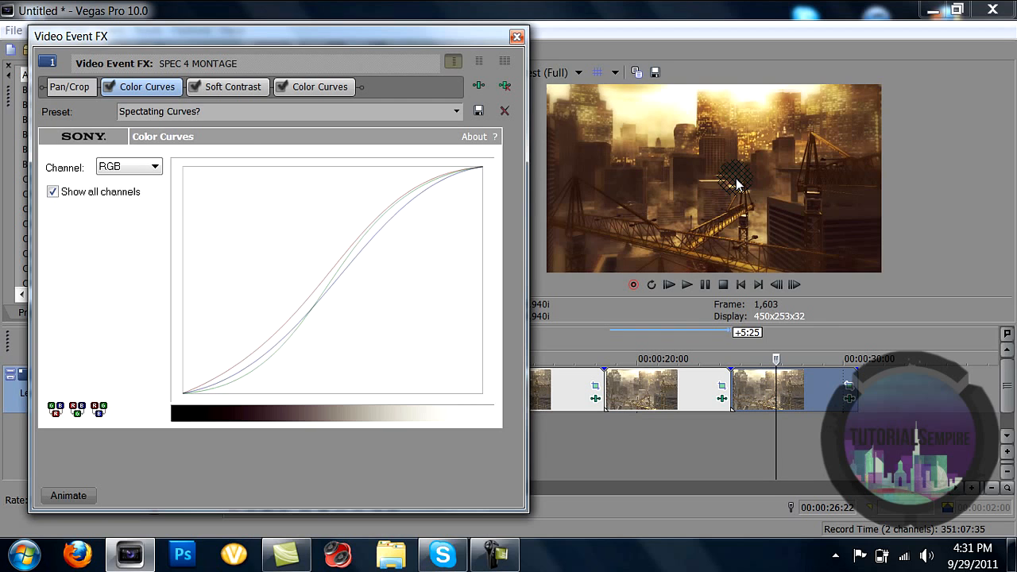
left_click(517, 36)
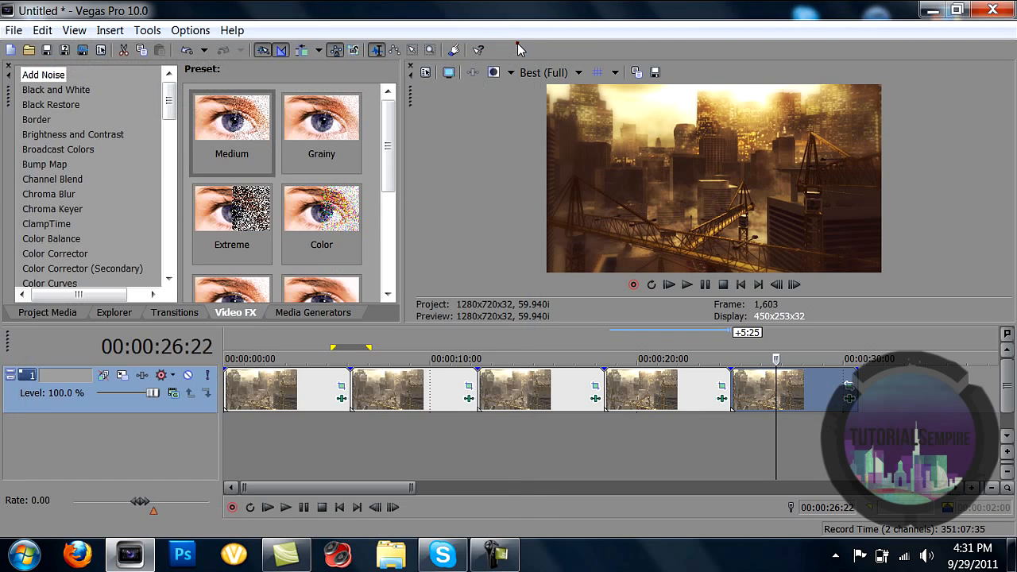
Step: Reopen the fifth clip's effects and set the Soft Contrast stretch range to 0.00
left_click(848, 400)
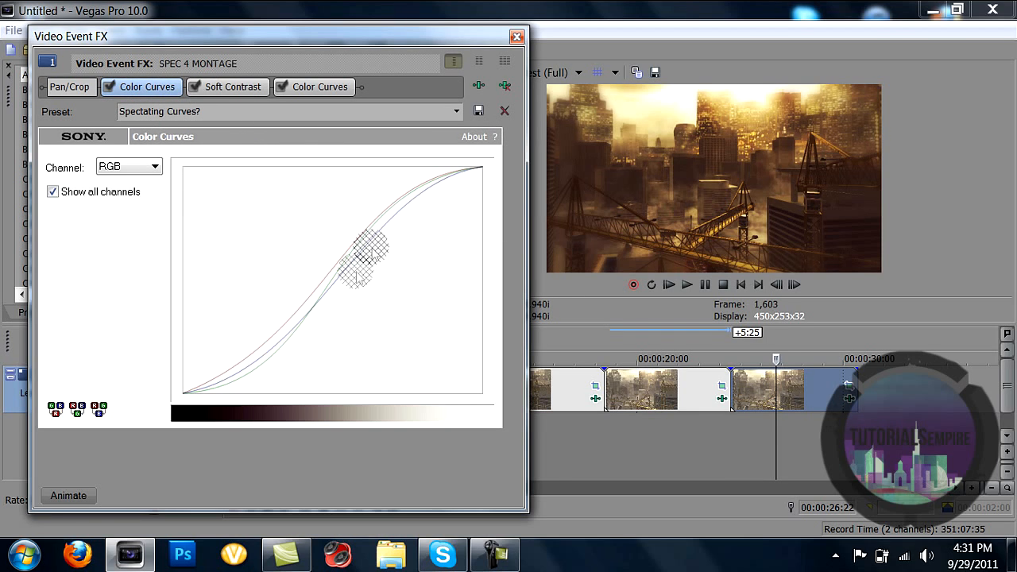
left_click(227, 89)
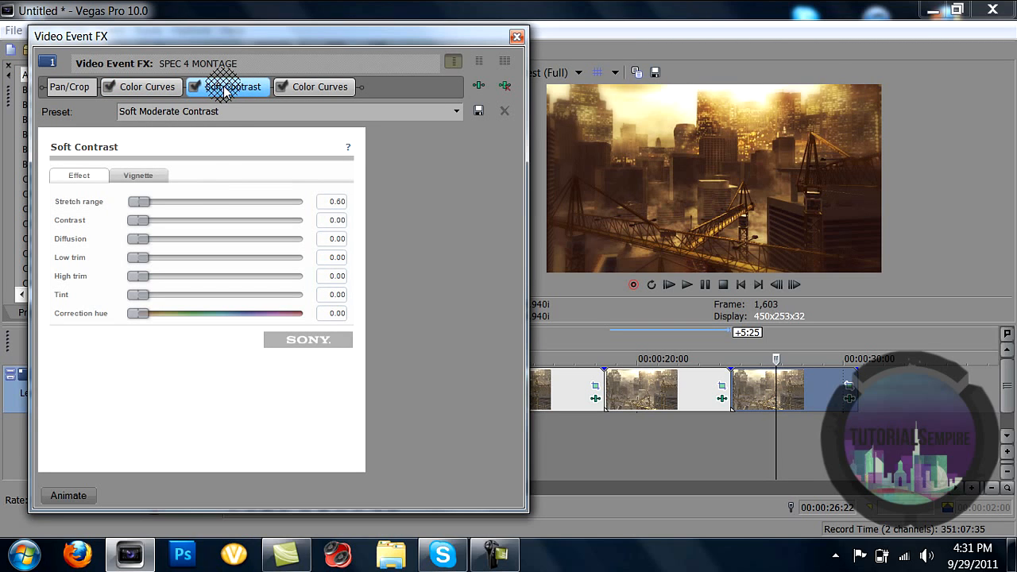
left_click_drag(137, 201, 107, 205)
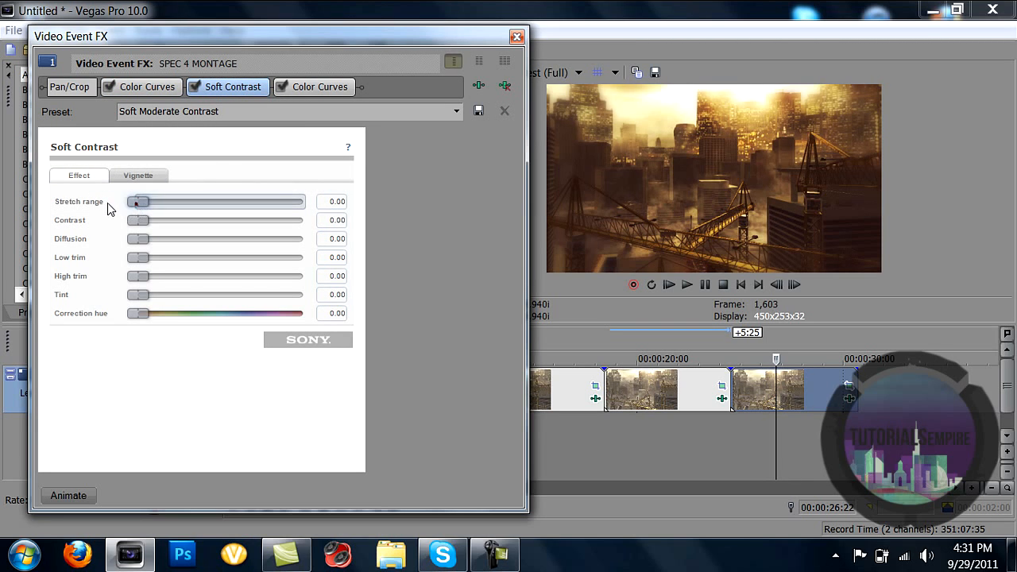
Step: Review the exterior effect and vignette shape options in the fifth clip's Soft Contrast vignette, keeping Blur and Elipse
left_click(143, 179)
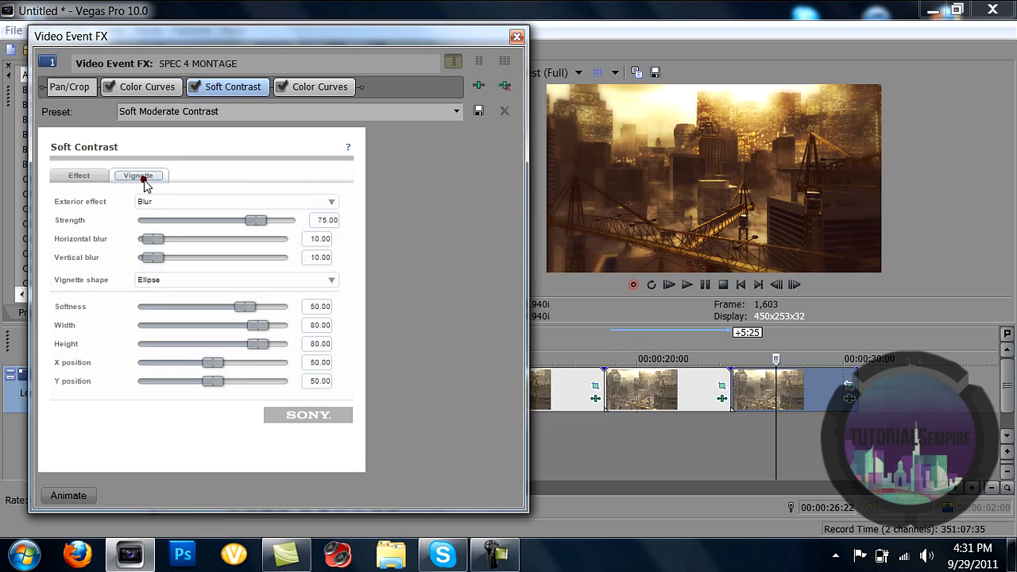
left_click(162, 204)
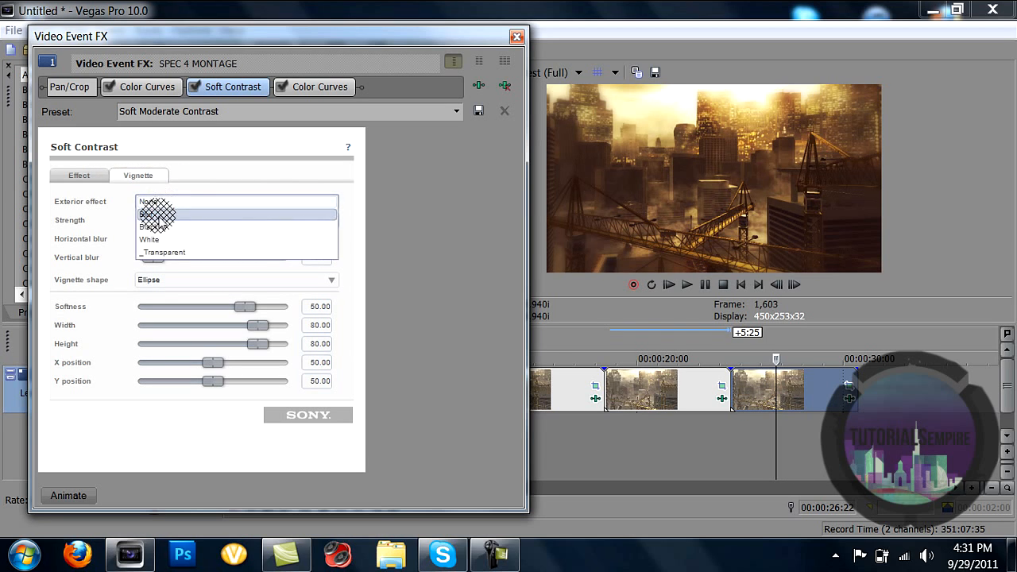
left_click(163, 223)
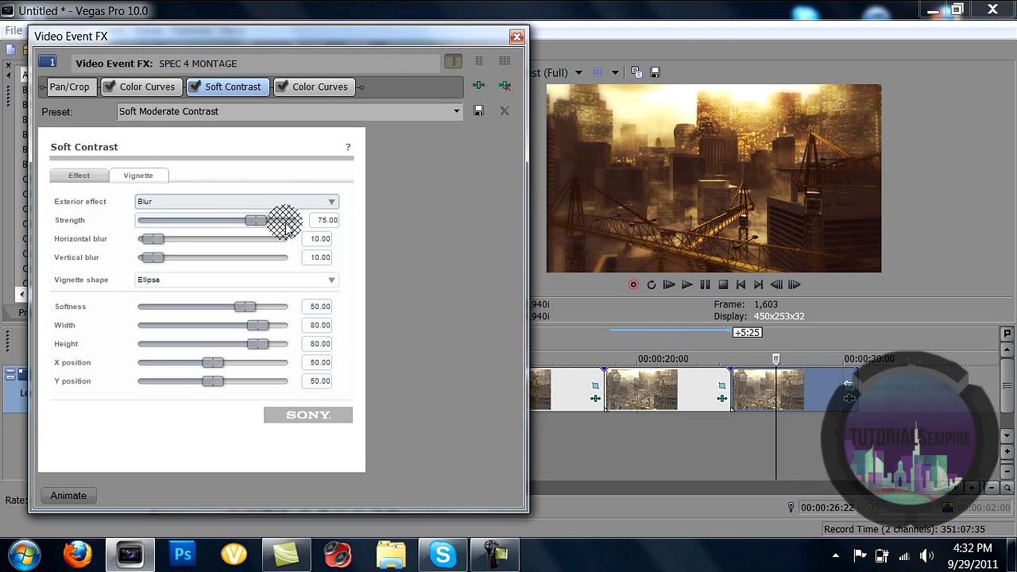
left_click(177, 287)
left_click(161, 285)
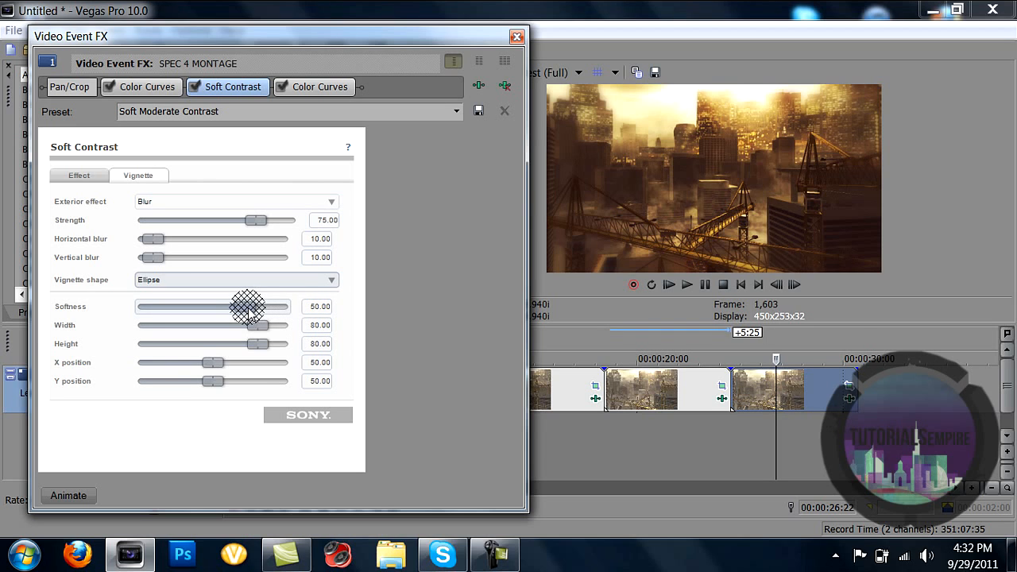
Step: Adjust the upper handle of the middle curve point in the fifth clip's second Color Curves effect to steepen the curve slightly
left_click(322, 89)
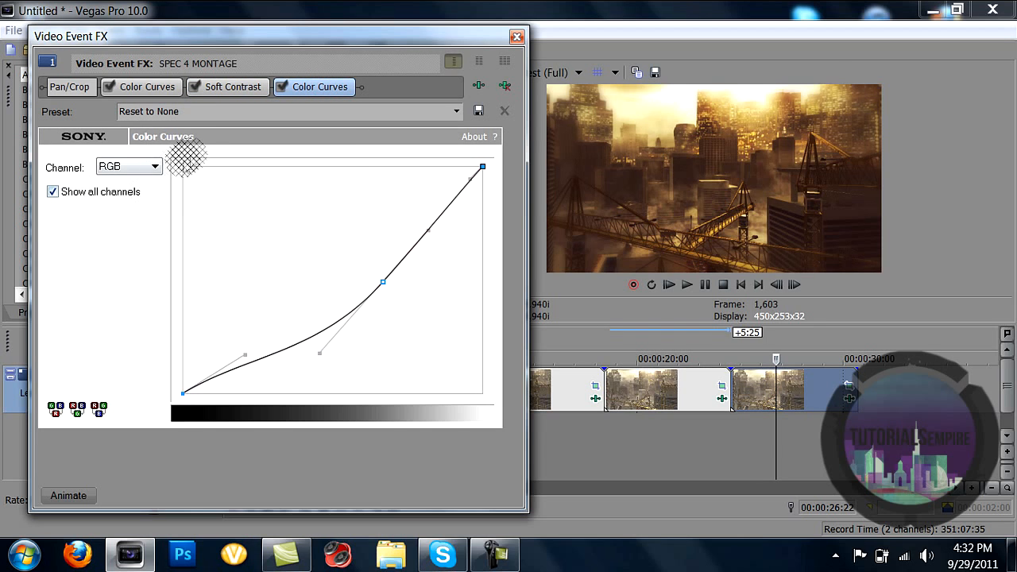
left_click_drag(426, 229, 421, 226)
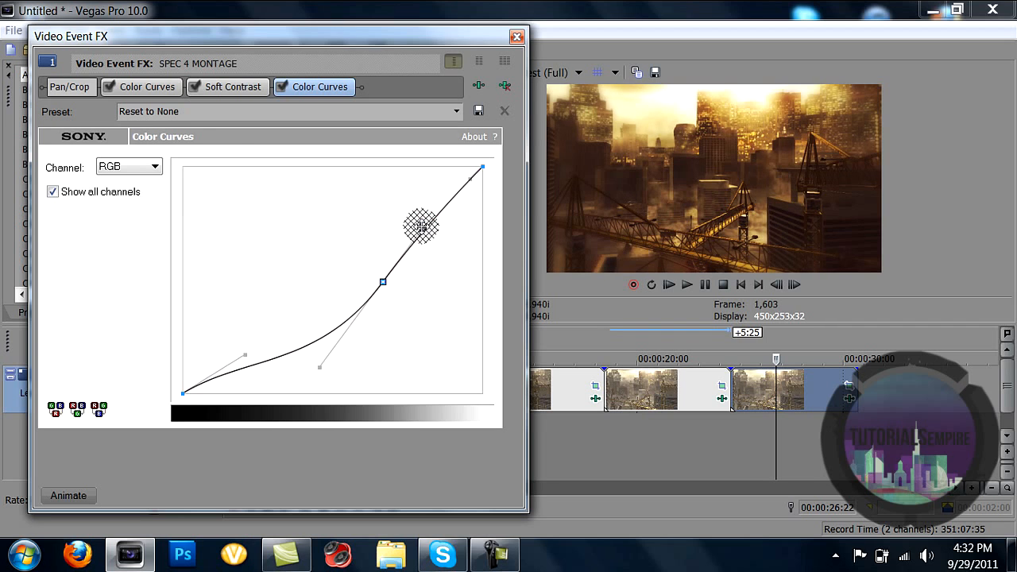
Step: Reset the fifth clip's second Color Curves effect with the Reset to None preset and bend the RGB curve into an S shape
left_click(458, 112)
left_click(423, 125)
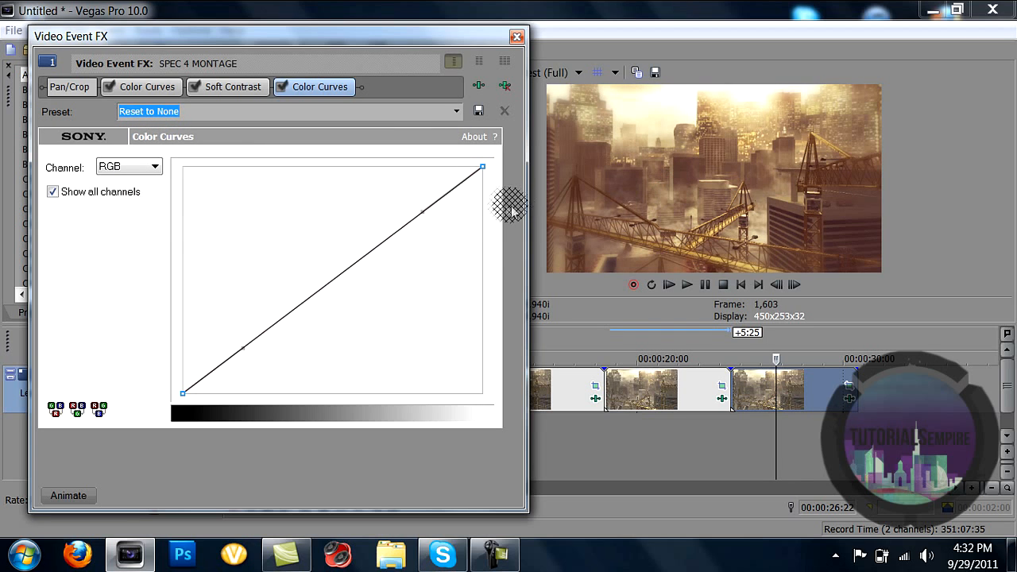
left_click_drag(428, 208, 358, 192)
left_click_drag(243, 348, 310, 362)
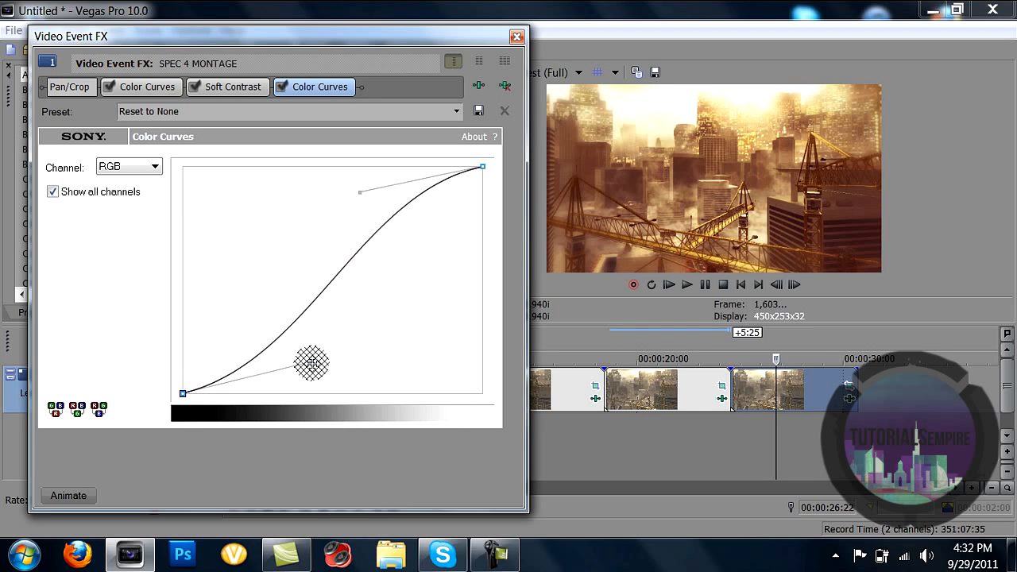
Step: Add a middle point to the S-curve, pull it down to darken the image, steepen its handle slightly, and close the effects window
left_click(354, 256)
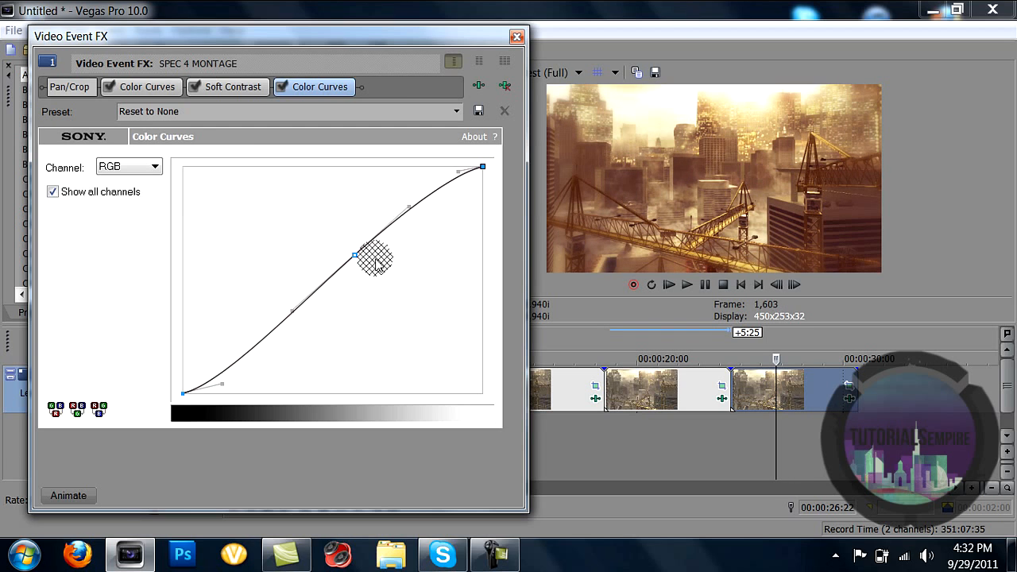
left_click_drag(354, 255, 387, 290)
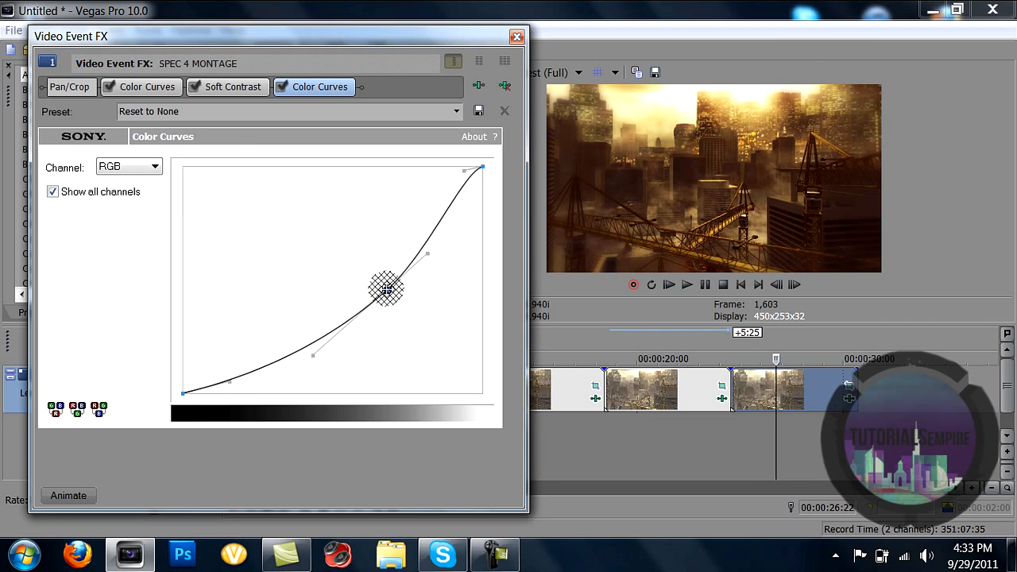
mouse_move(429, 257)
left_mouse_down()
mouse_move(419, 250)
mouse_move(428, 252)
left_mouse_up()
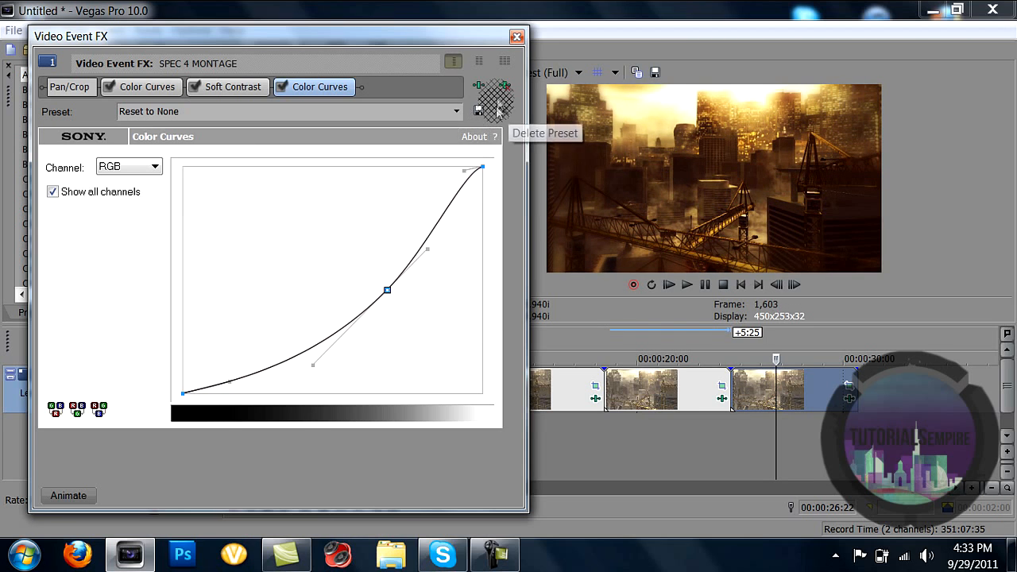
left_click(515, 37)
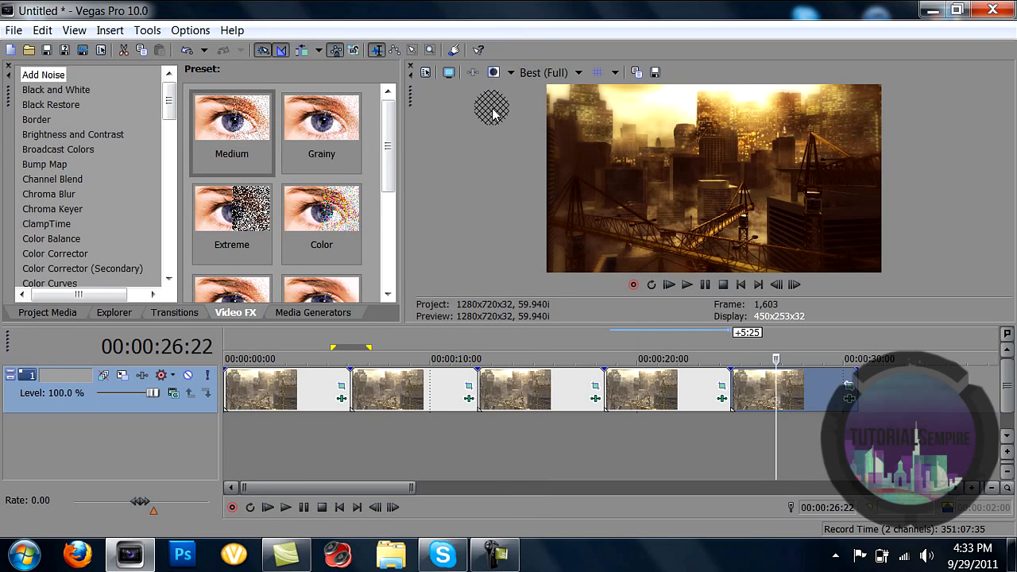
Step: Insert three new video tracks above the montage track
left_click(778, 380)
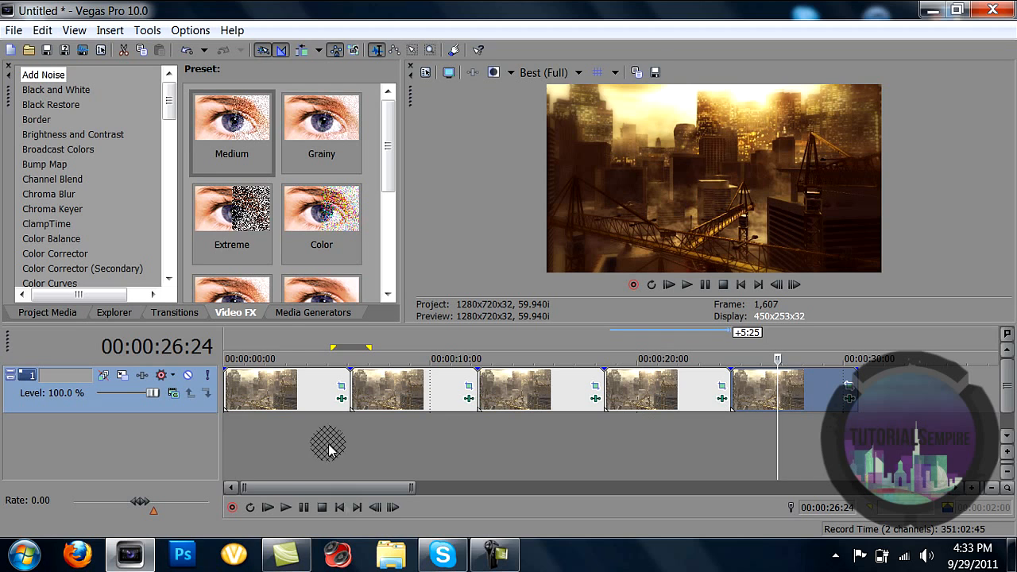
right_click(176, 393)
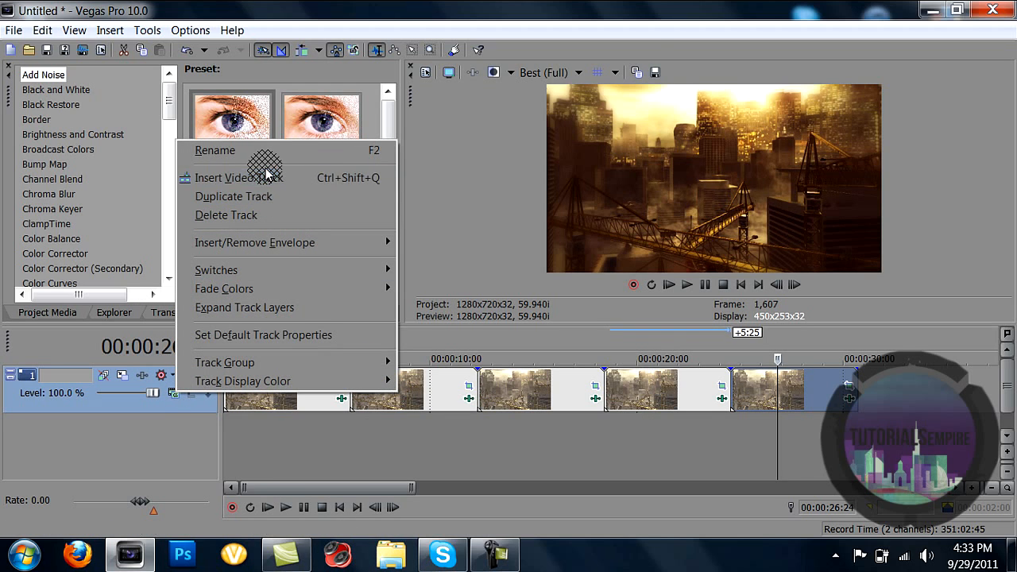
left_click(263, 179)
right_click(201, 382)
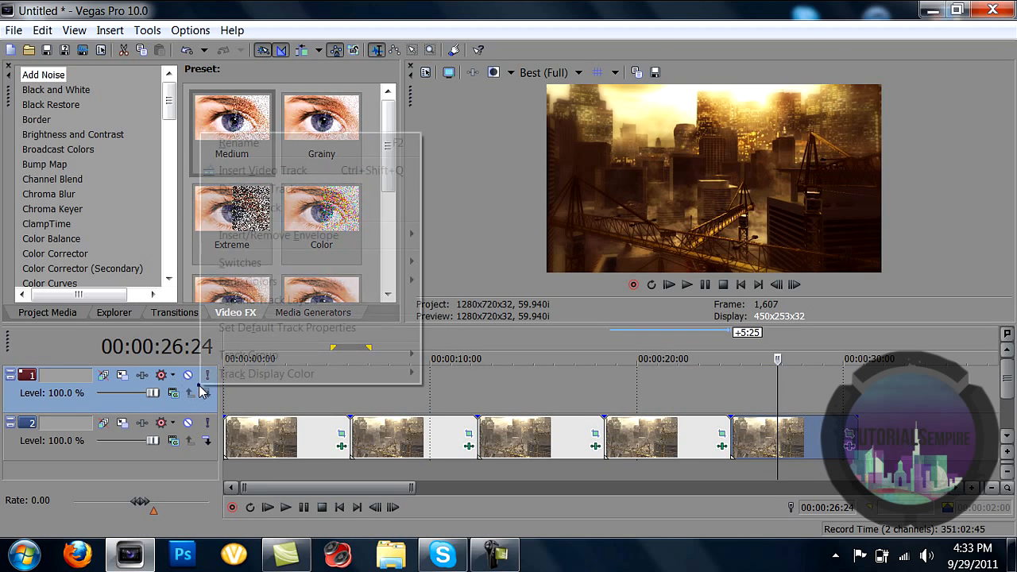
left_click(284, 182)
right_click(200, 392)
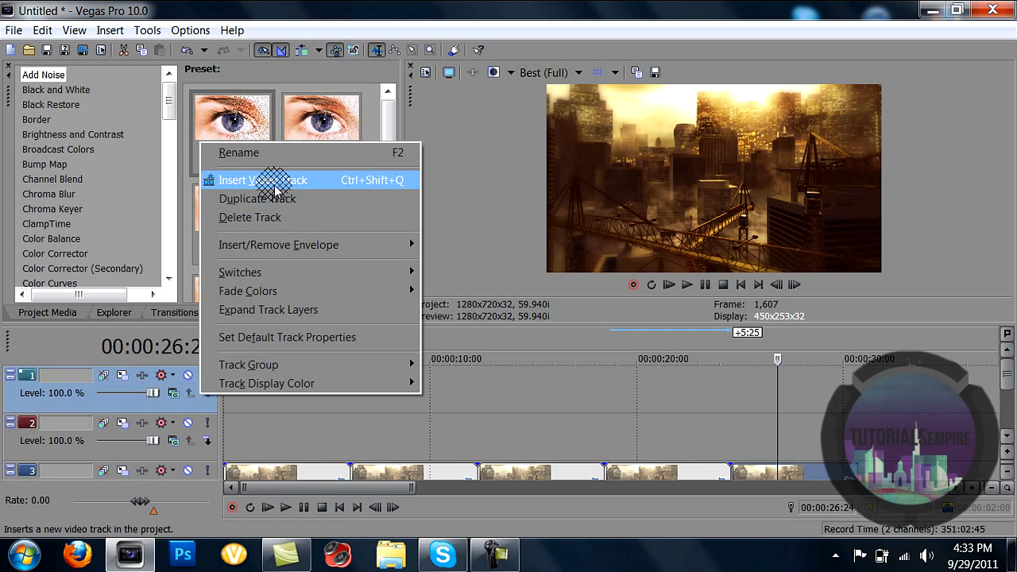
left_click(273, 182)
Step: Place the playhead on track 3 at the fifth clip's start and browse for media to Editing Things, 1MPORTANT, Particles NEW
left_click_drag(1006, 373, 1008, 413)
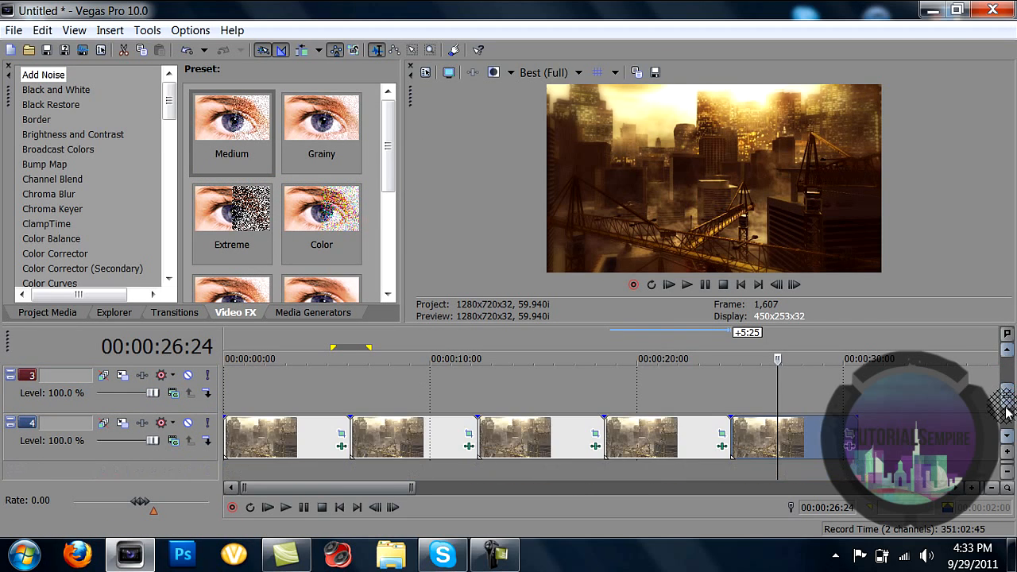
left_click(732, 393)
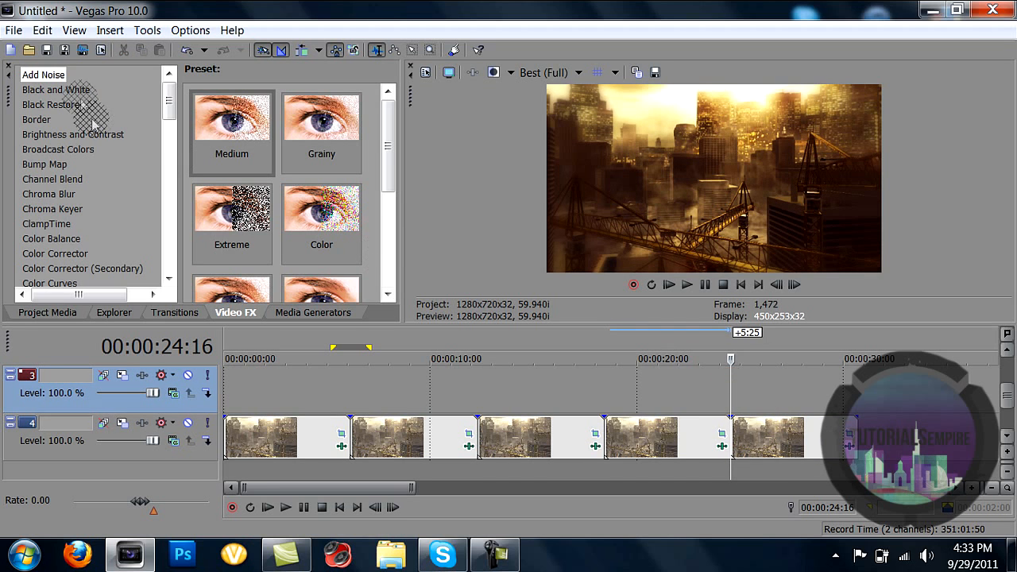
left_click(29, 49)
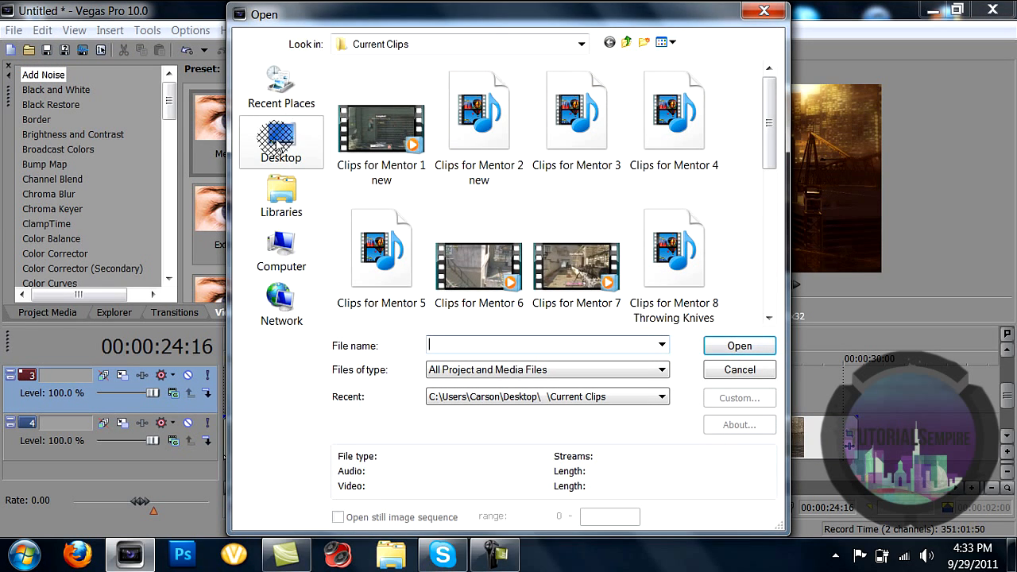
left_click(581, 44)
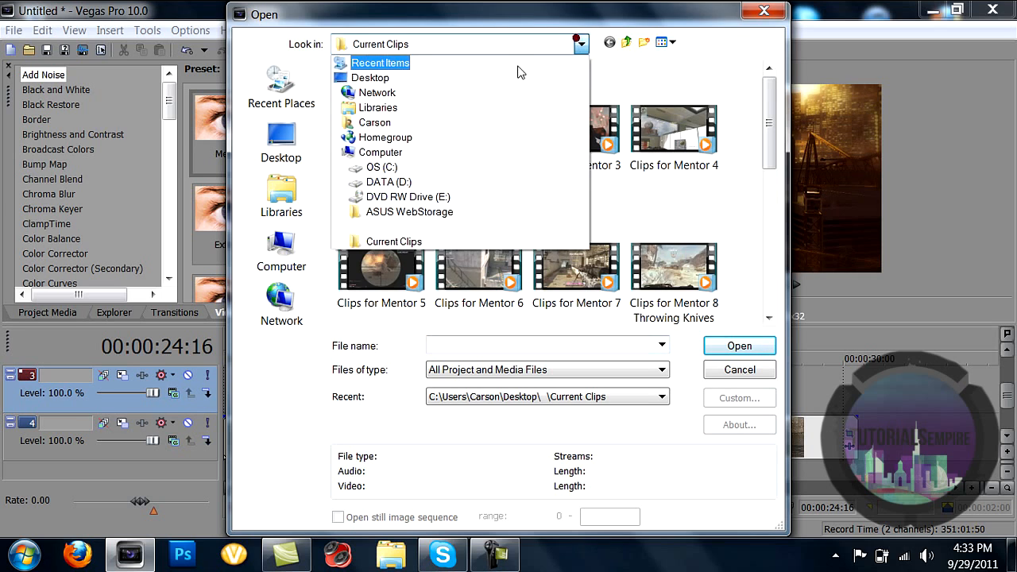
left_click(429, 211)
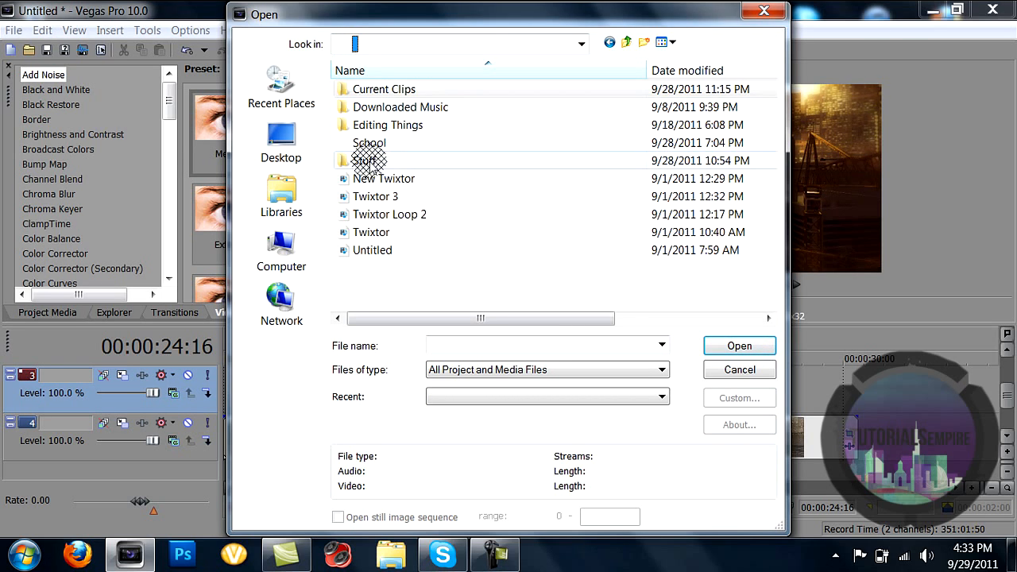
left_click(390, 127)
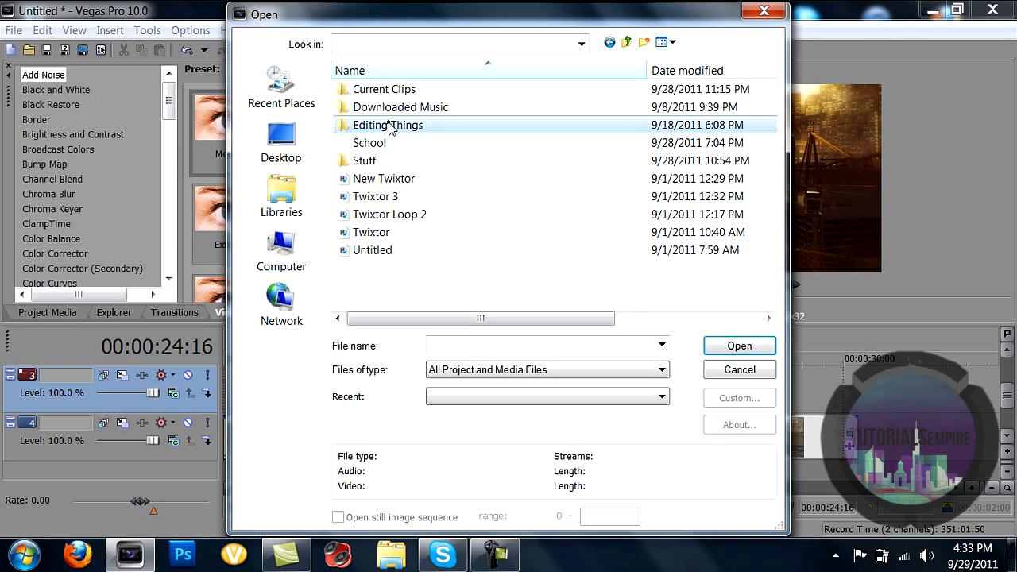
double_click(389, 127)
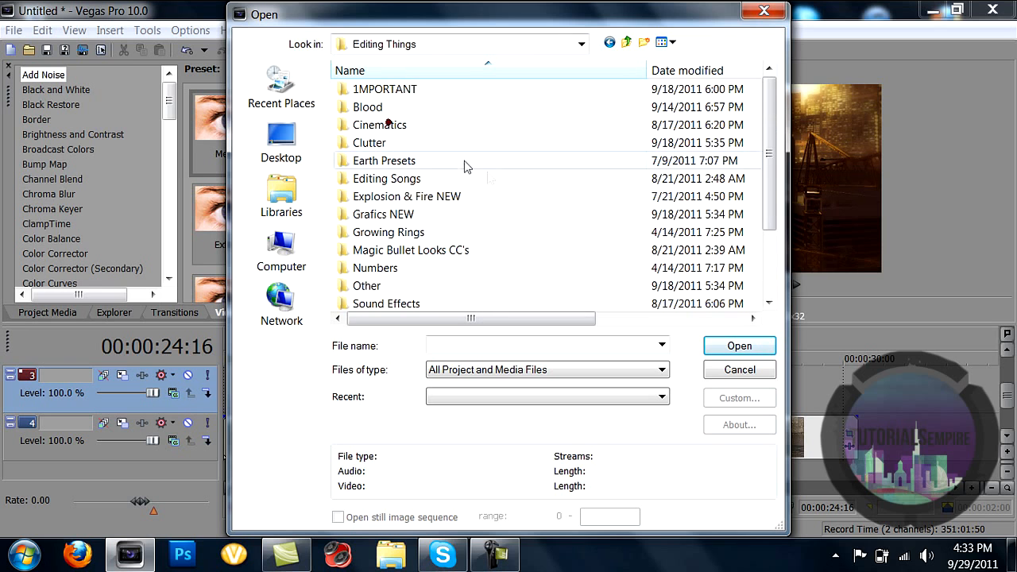
left_click(406, 92)
left_click(407, 105)
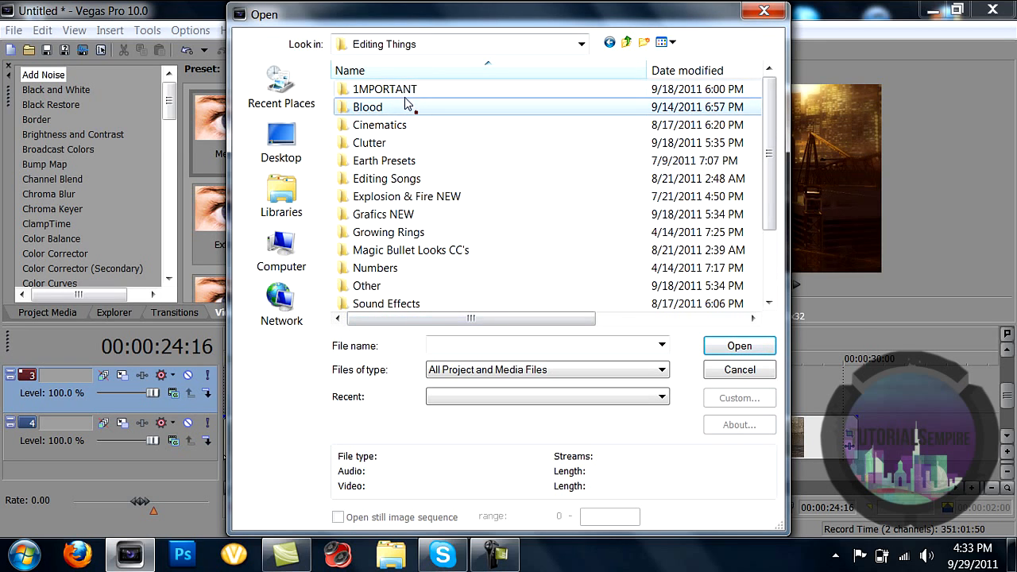
double_click(385, 89)
double_click(383, 161)
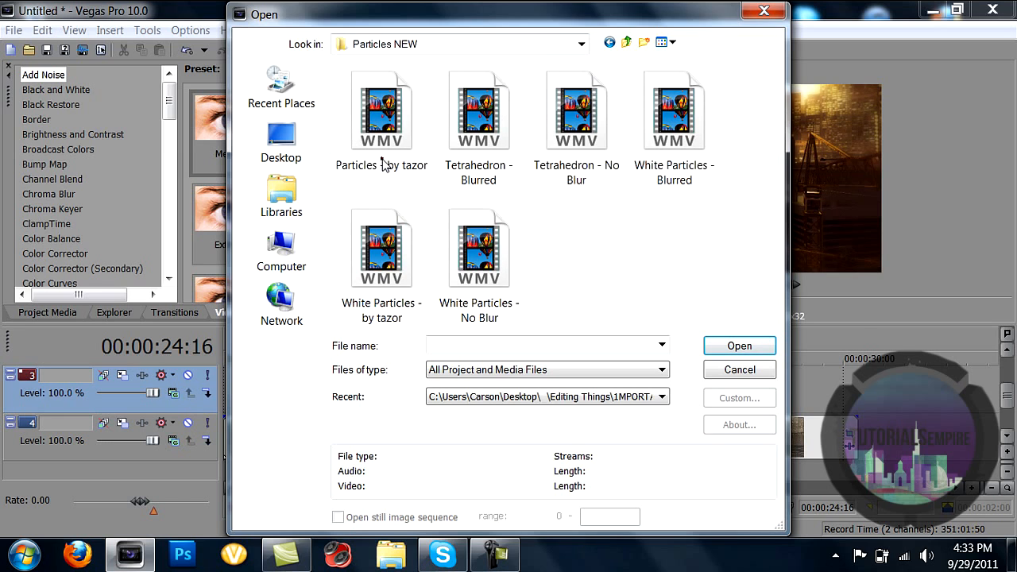
Step: Import Particles - by tazor and White Particles - Blurred onto track 3 and delete their audio track
left_click(406, 123)
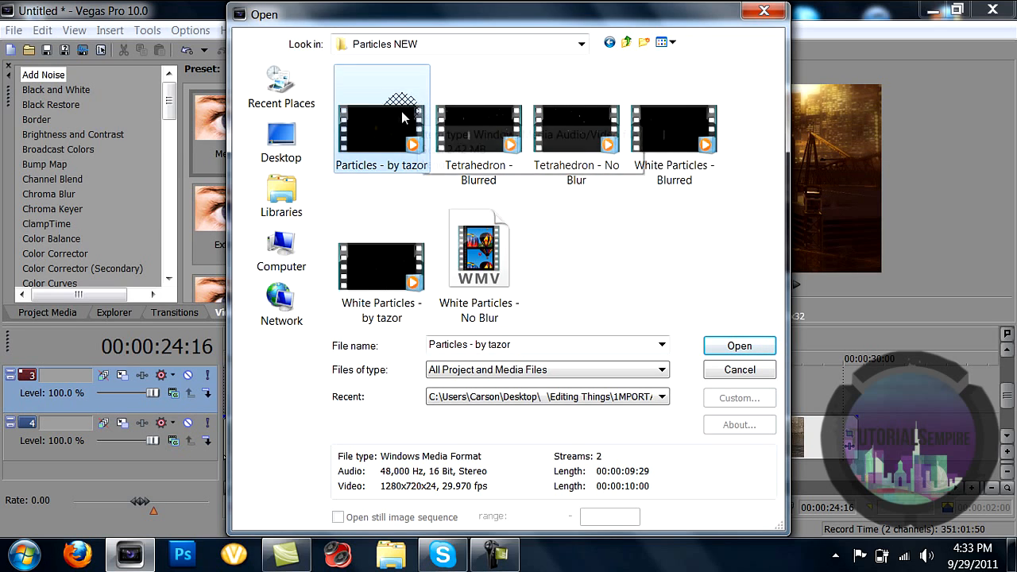
left_click(676, 139, "ctrl")
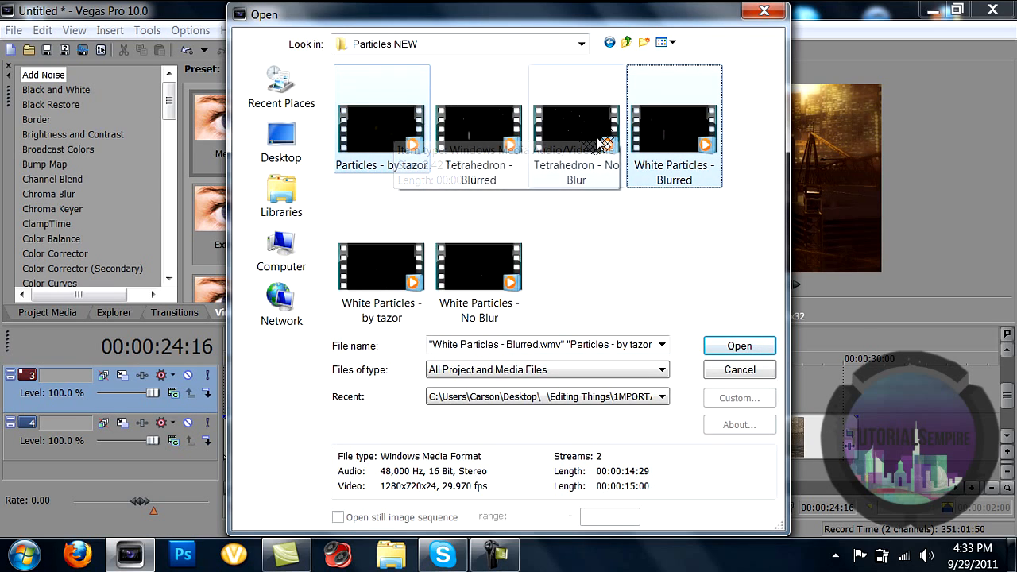
left_click(733, 350)
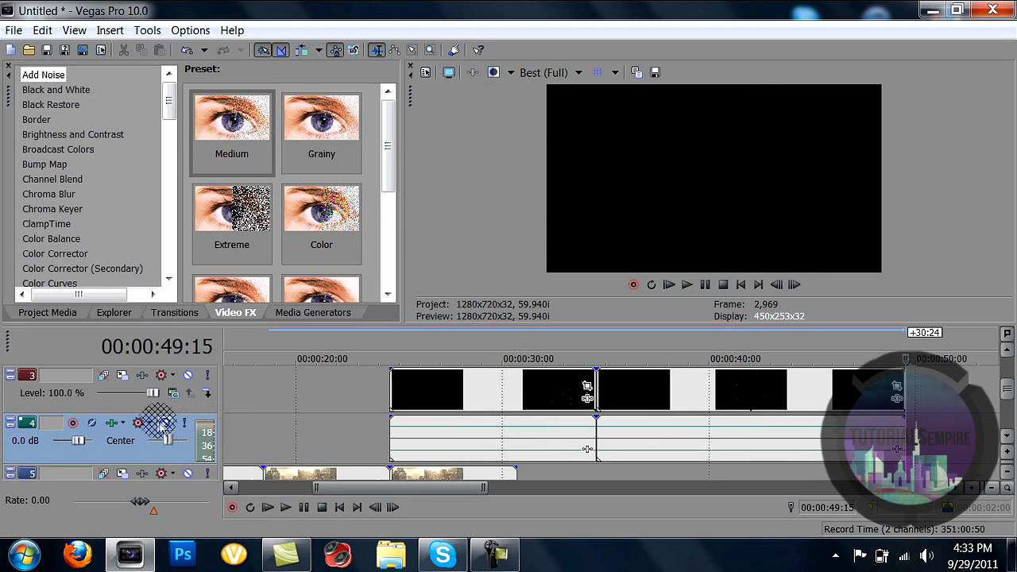
right_click(157, 426)
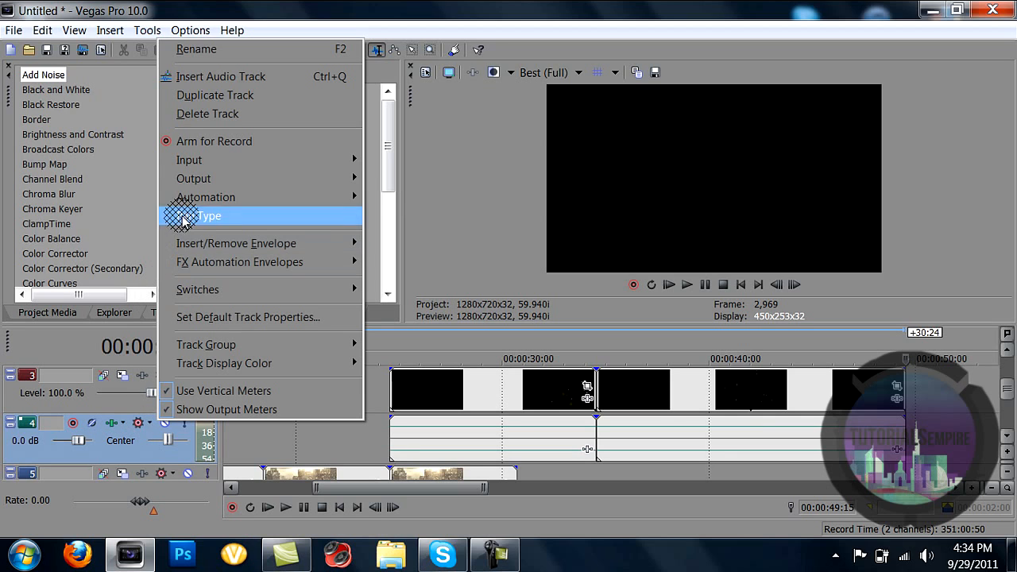
left_click(207, 114)
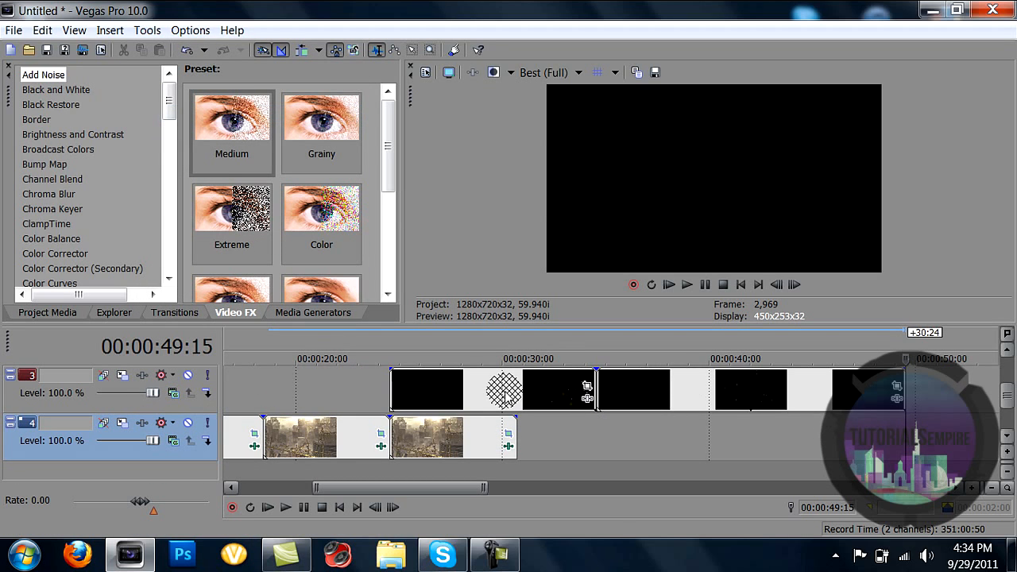
Step: Move the second particle clip up to track 2 so it starts together with the particle clip on track 3
left_click_drag(623, 382, 481, 441)
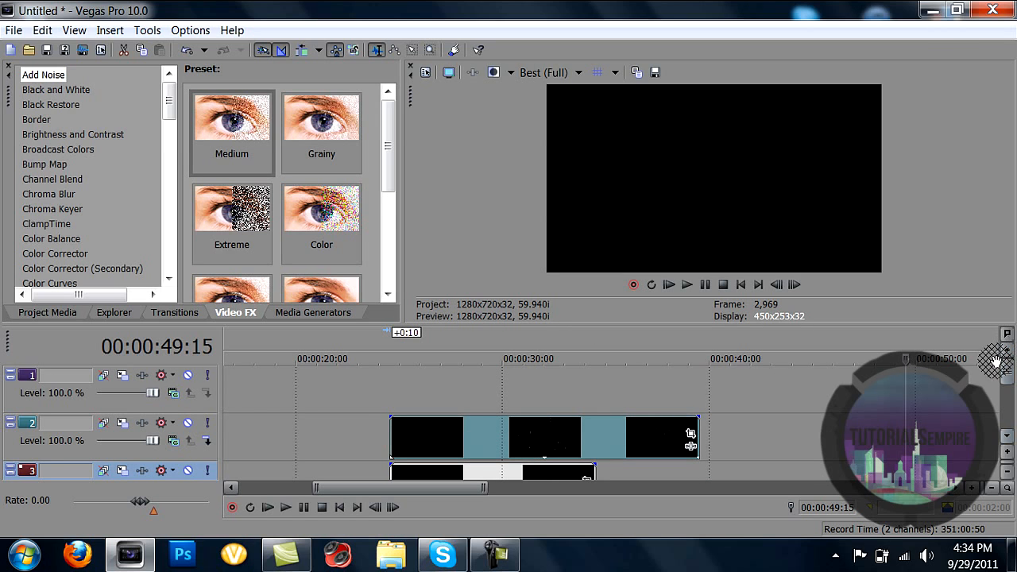
left_click(1007, 388)
mouse_move(1004, 392)
left_mouse_down()
mouse_move(1006, 405)
mouse_move(1003, 397)
left_mouse_up()
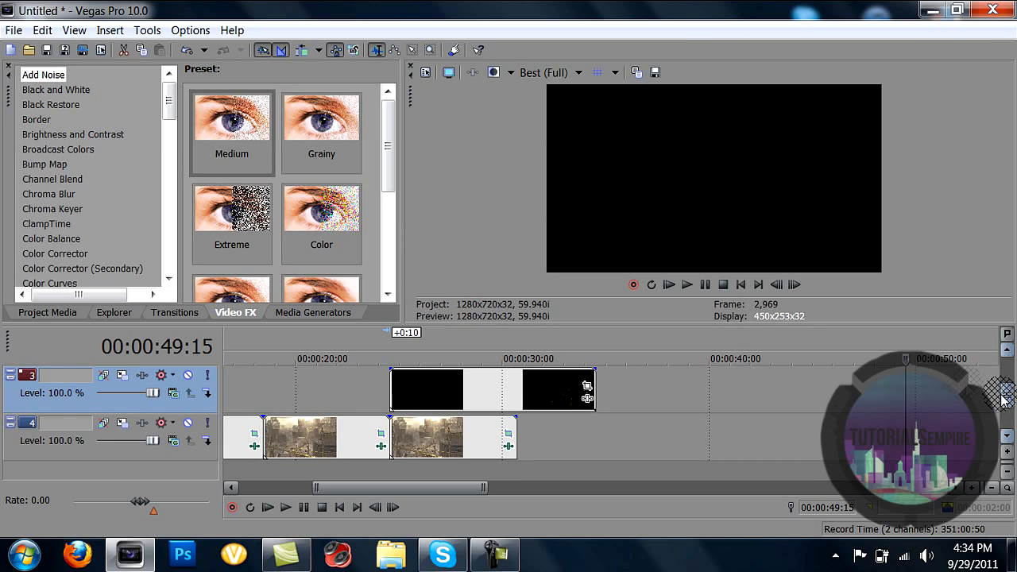
Step: Trim the ends of both particle clips to match the end of the fifth montage clip
left_click(592, 389)
left_click_drag(591, 389, 516, 391)
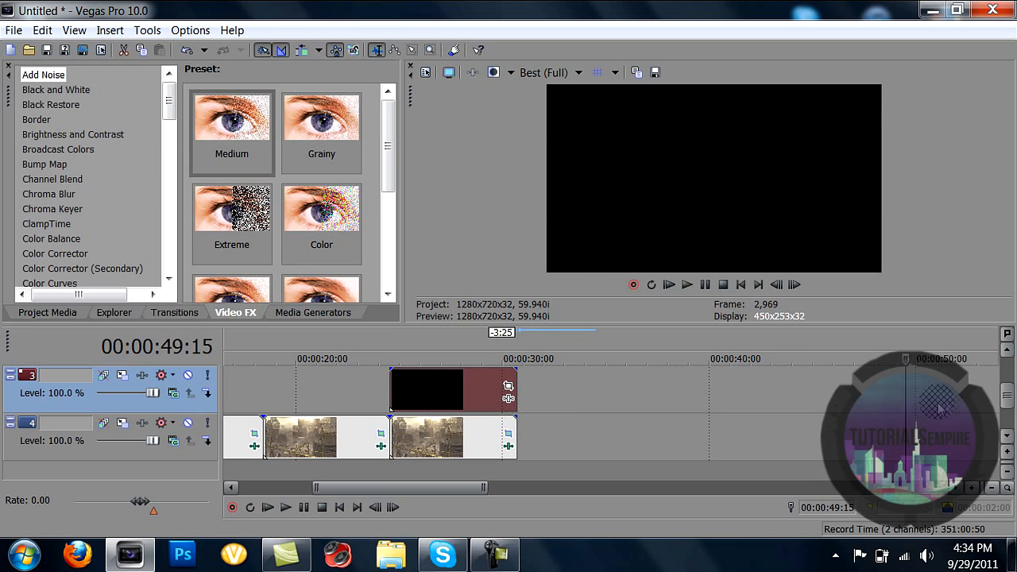
left_click(1008, 374)
left_click_drag(694, 443, 513, 449)
mouse_move(1006, 372)
left_mouse_down()
mouse_move(1012, 405)
mouse_move(1007, 374)
left_mouse_up()
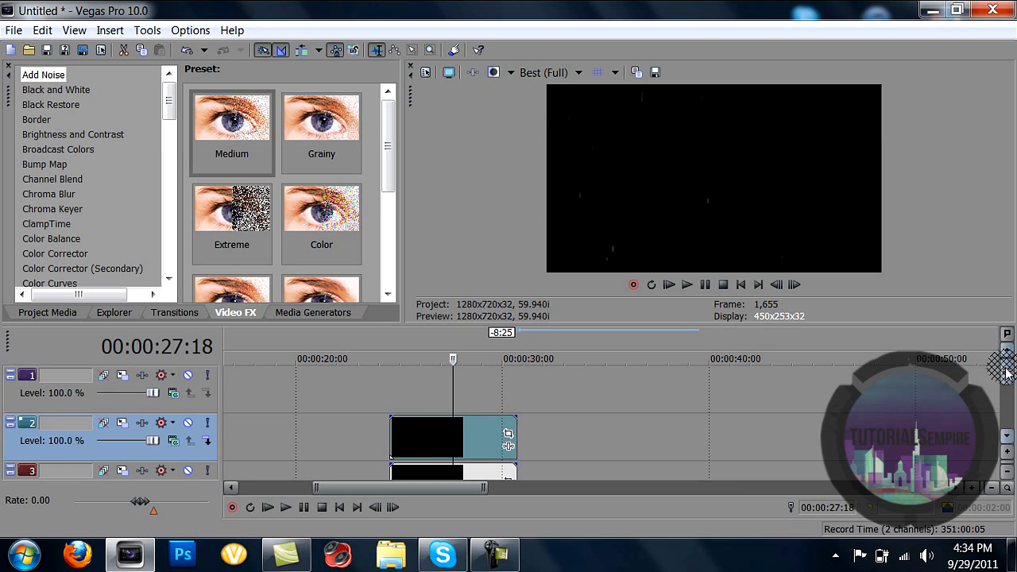
Step: Set the compositing mode of track 2 to Add
left_click_drag(1011, 386, 1011, 395)
left_click(409, 441)
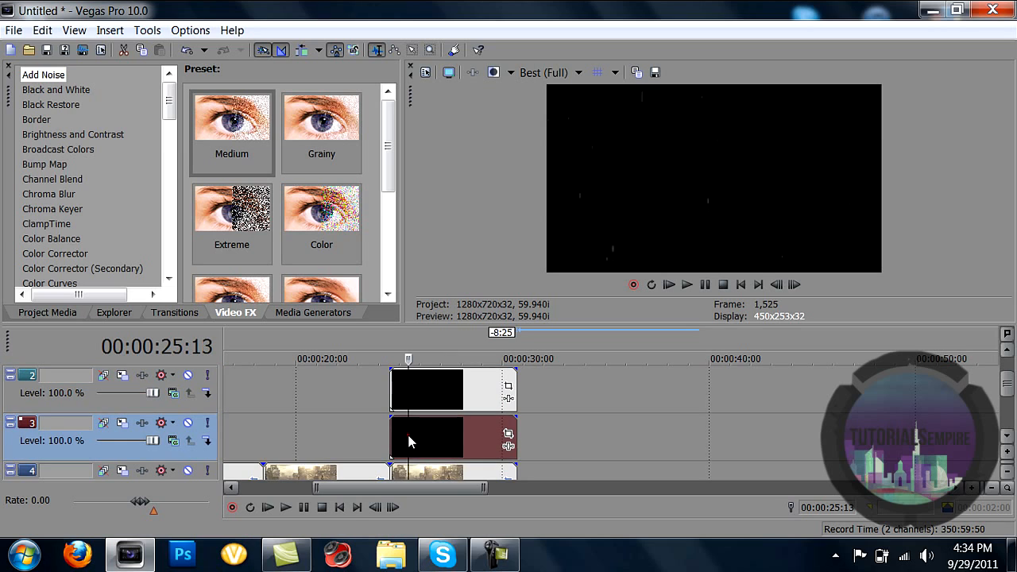
left_click(400, 433)
left_click(165, 375)
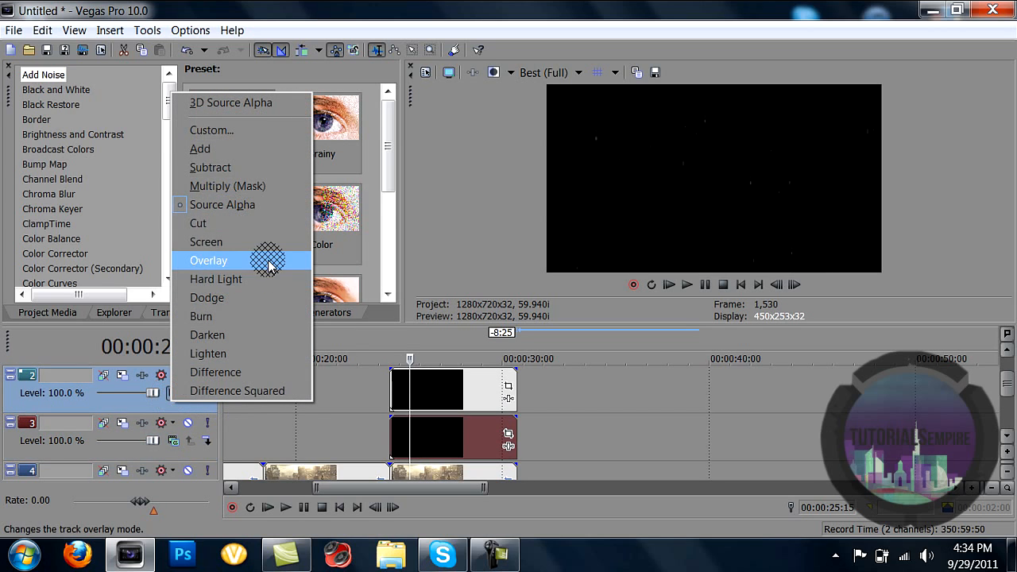
left_click(212, 147)
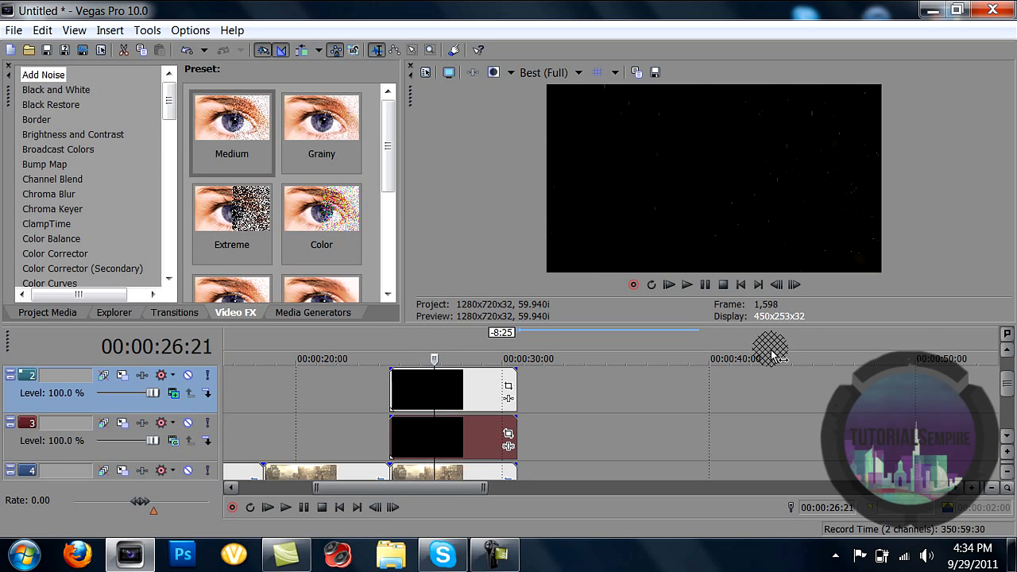
Step: Set the video preview quality to Preview (Auto)
left_click(551, 73)
left_click(556, 112)
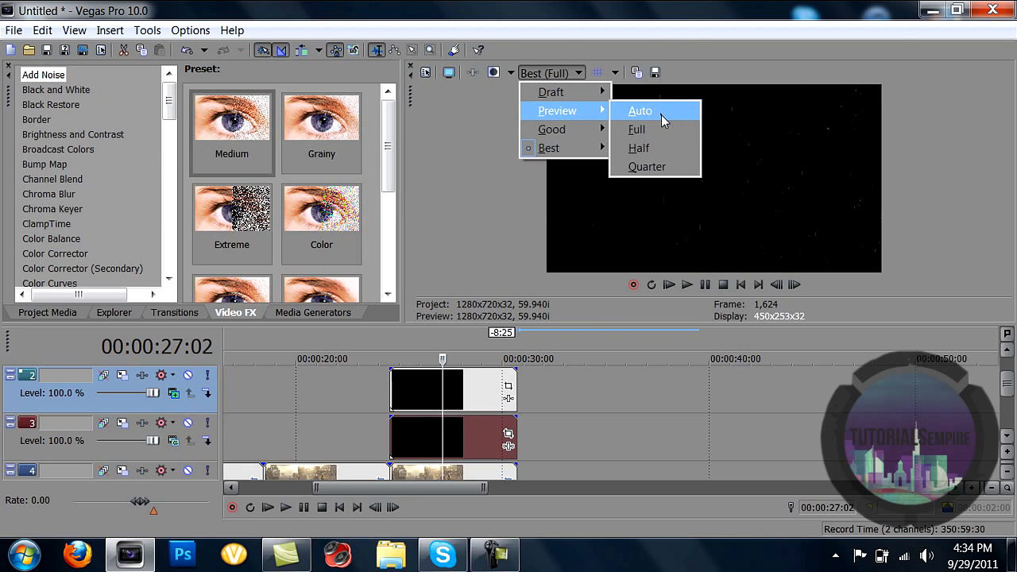
left_click(661, 115)
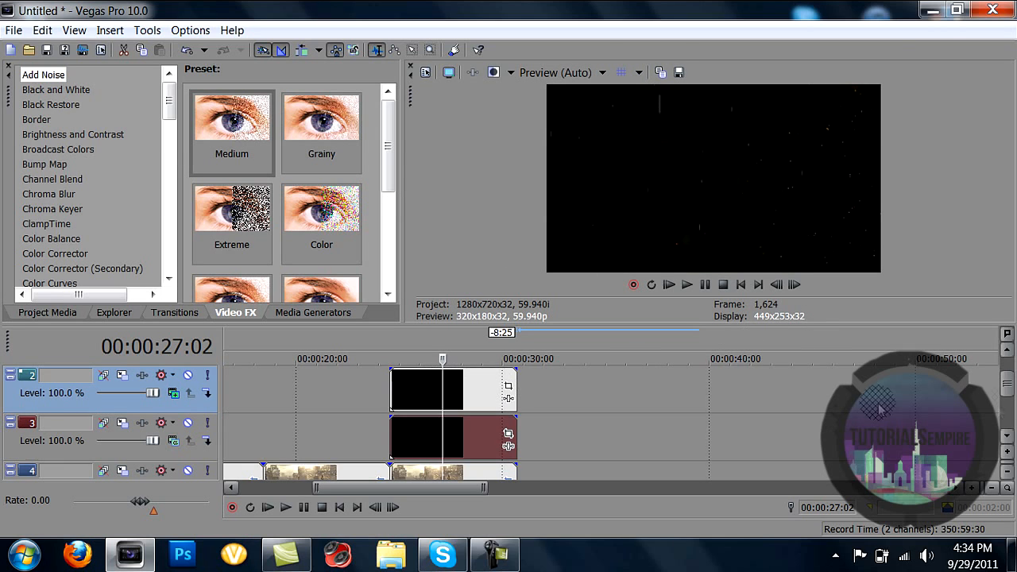
Step: Place the playhead at the start of the two particle clips, at 00:00:24:16
scroll(1007, 390, "up", 1)
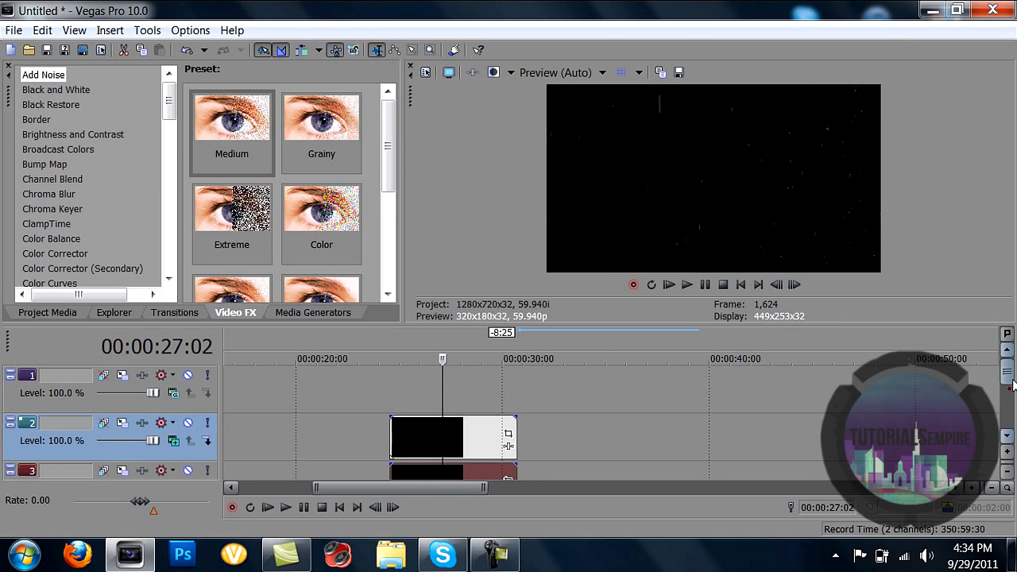
left_click(392, 382)
left_click_drag(244, 436, 178, 424)
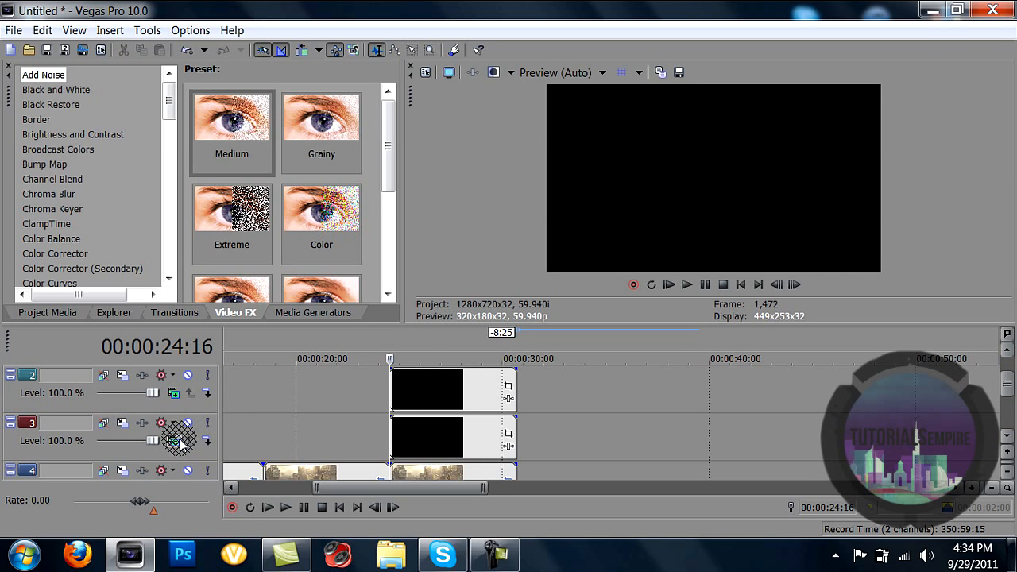
Step: Set the compositing mode of track 3 and the empty track 1 to Add
left_click(174, 440)
left_click(200, 196)
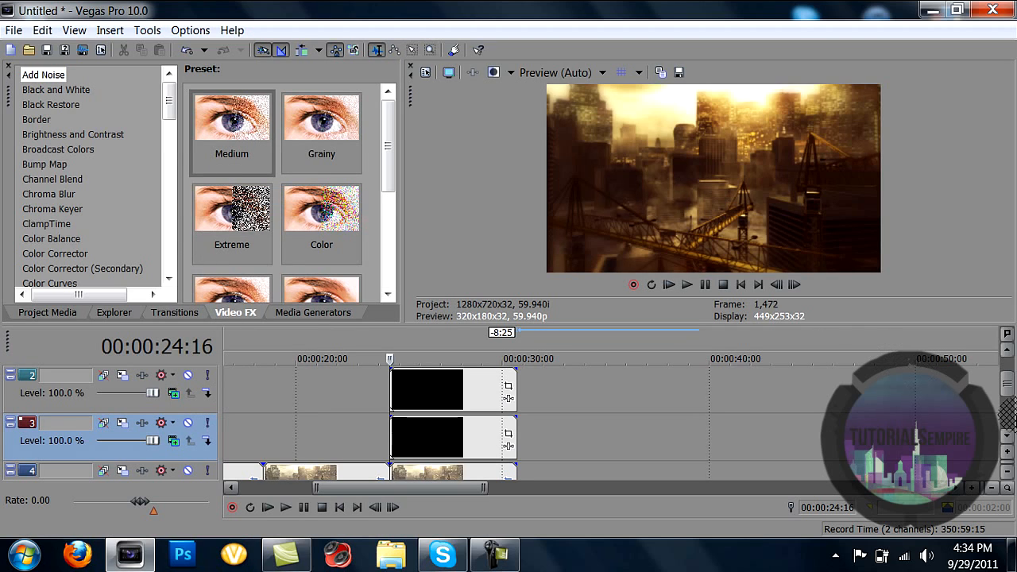
left_click_drag(1008, 385, 1007, 367)
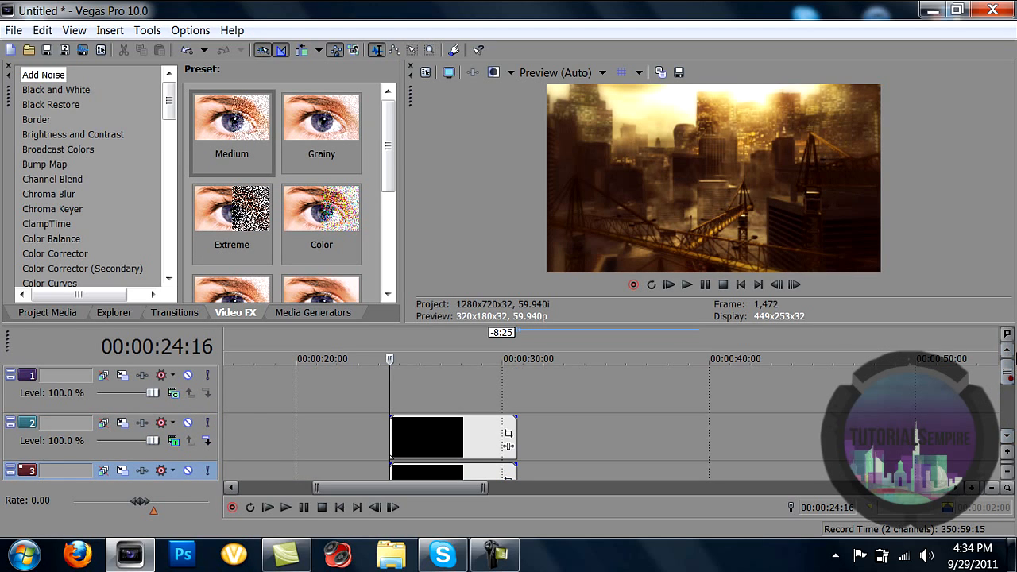
left_click(167, 399)
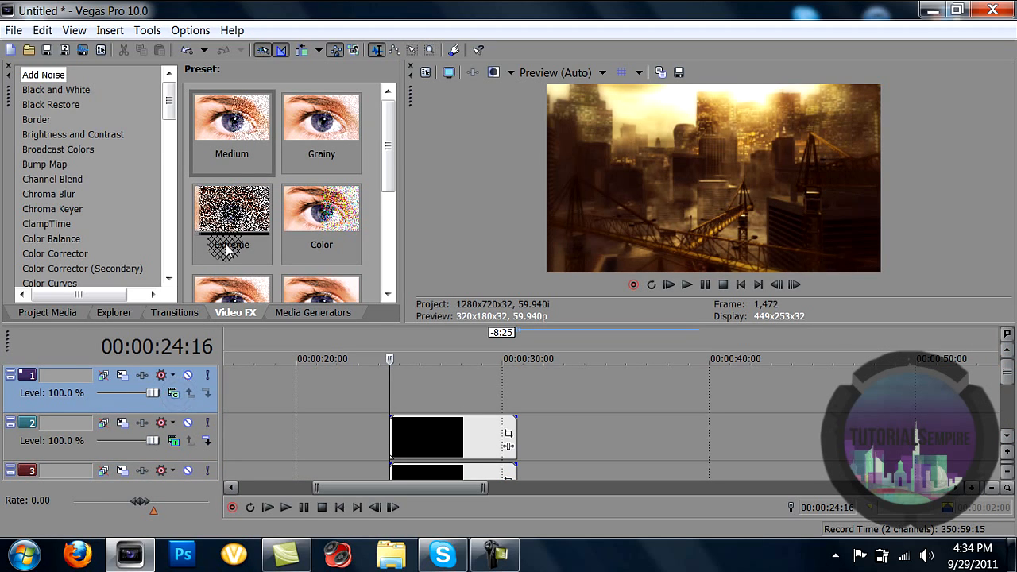
left_click(173, 394)
left_click(216, 168)
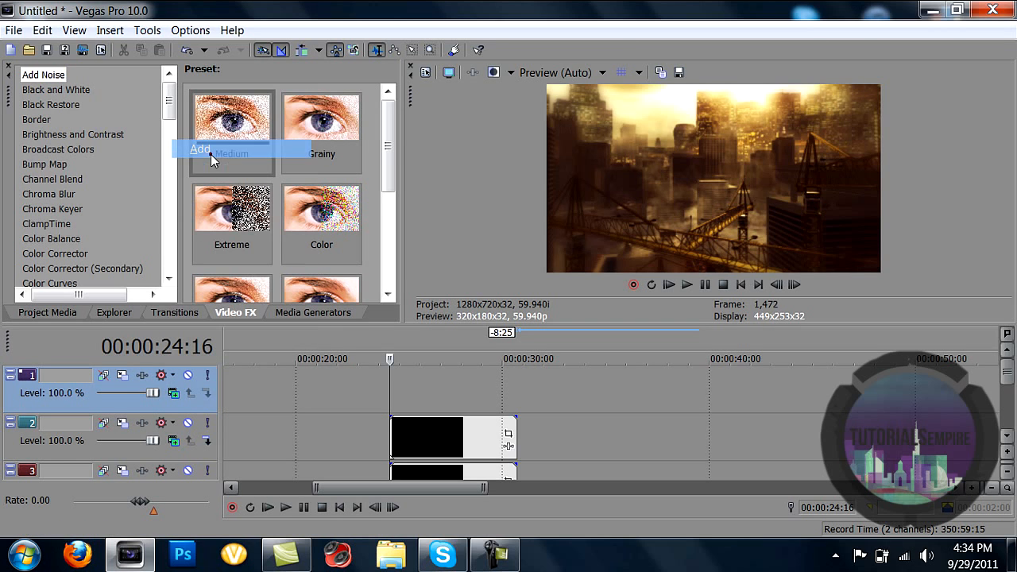
Step: Open the orange clip from the Glow NEW folder onto track 1 at 00:00:24:16
left_click(29, 49)
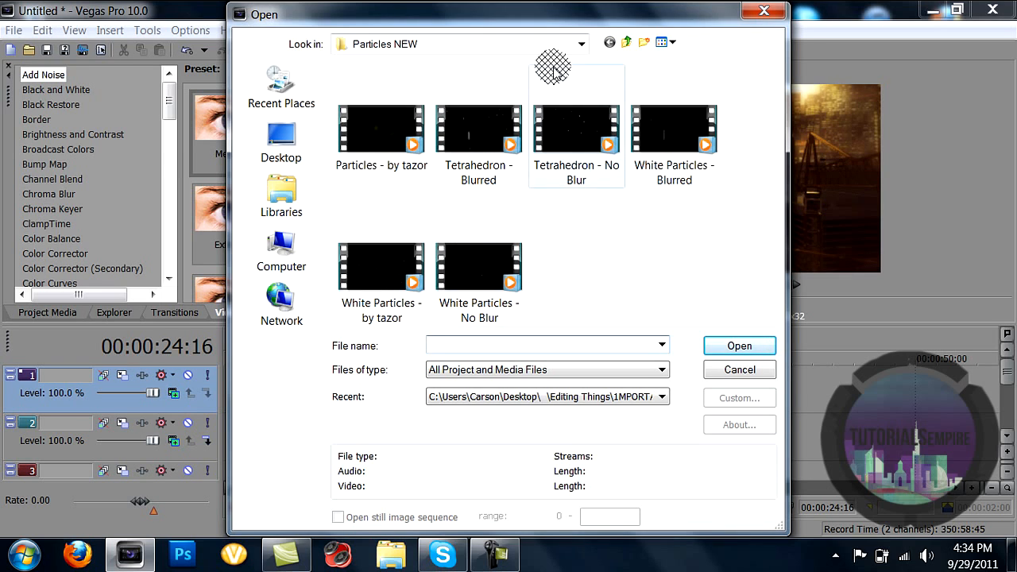
left_click(581, 44)
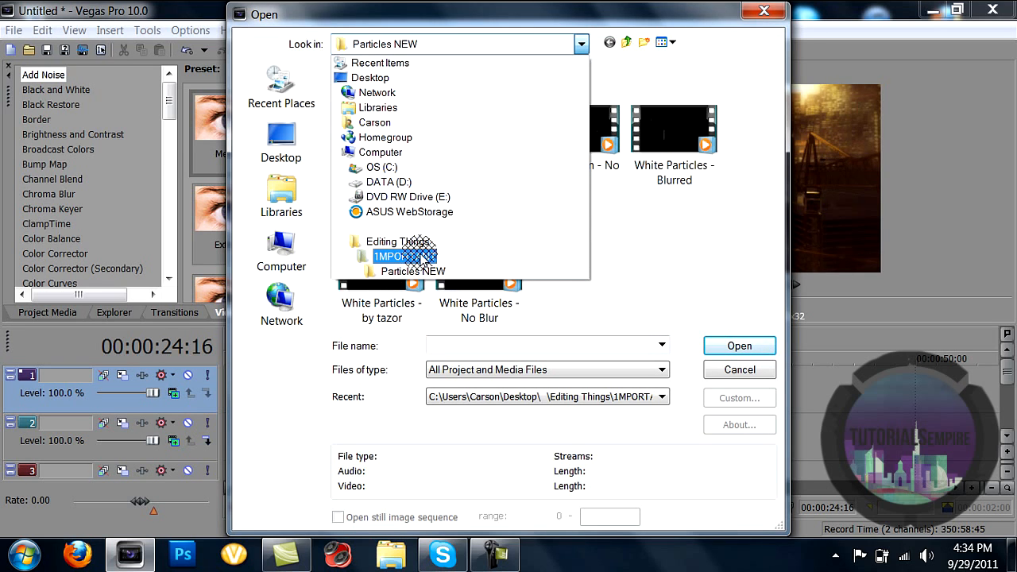
left_click(421, 256)
double_click(381, 107)
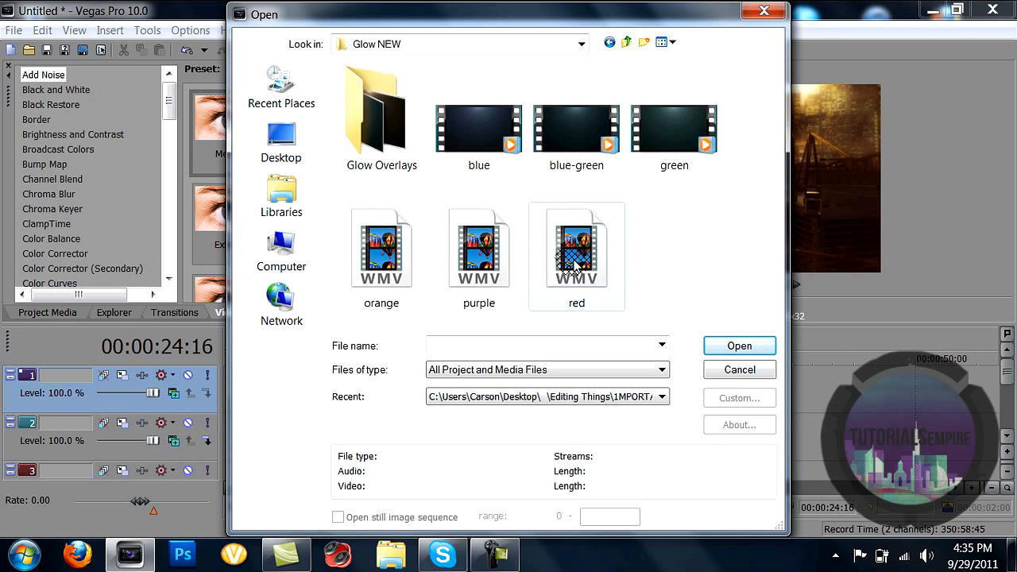
left_click(395, 262)
left_click(720, 345)
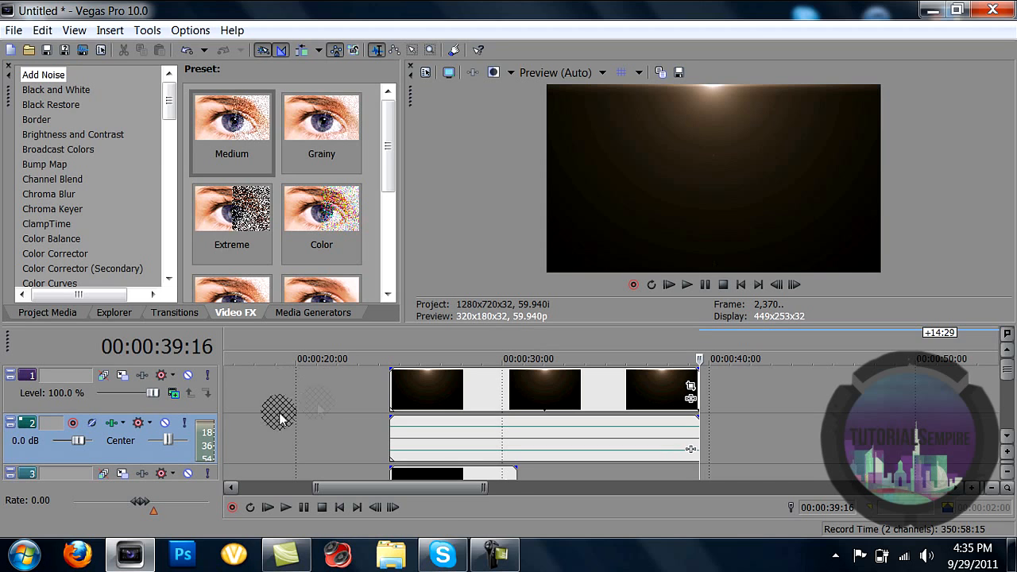
Step: Delete the orange glow clip's audio track and trim the clip's end to match the particle clips below
right_click(172, 421)
left_click(277, 118)
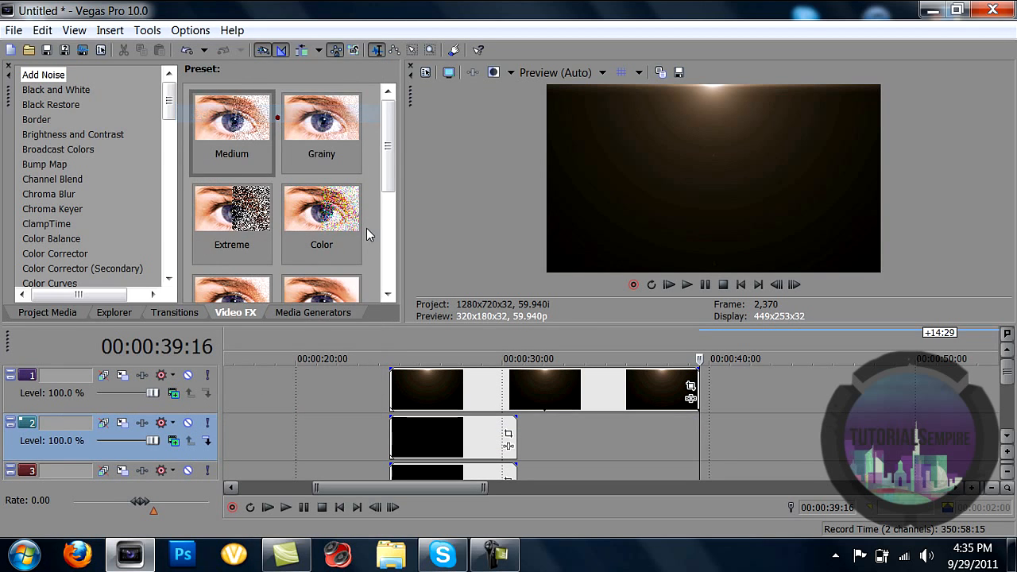
left_click_drag(694, 388, 516, 388)
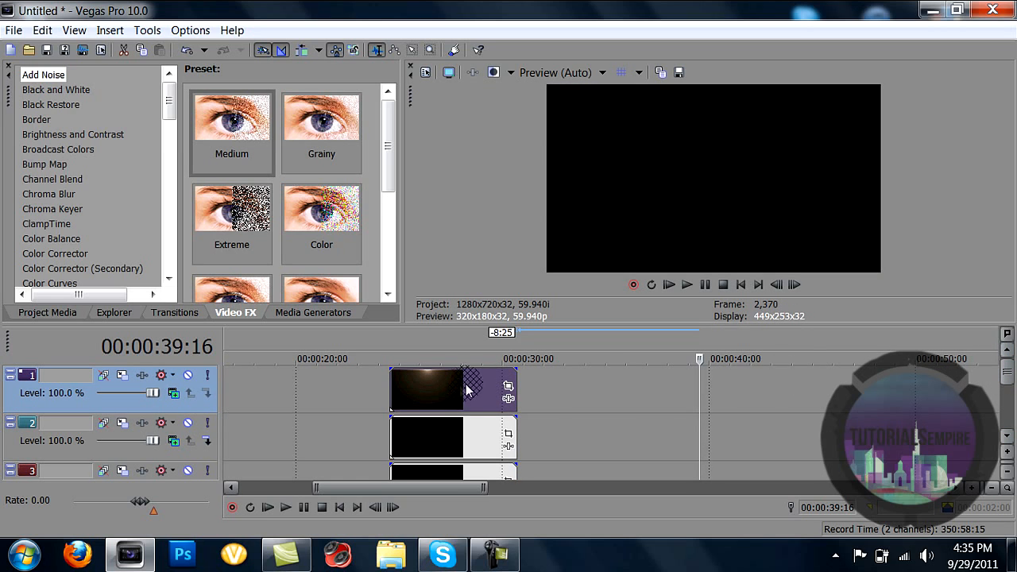
Step: Compare the frame at 00:00:26:00 with and without the glow overlay by muting and unmuting track 1 repeatedly
left_click(421, 391)
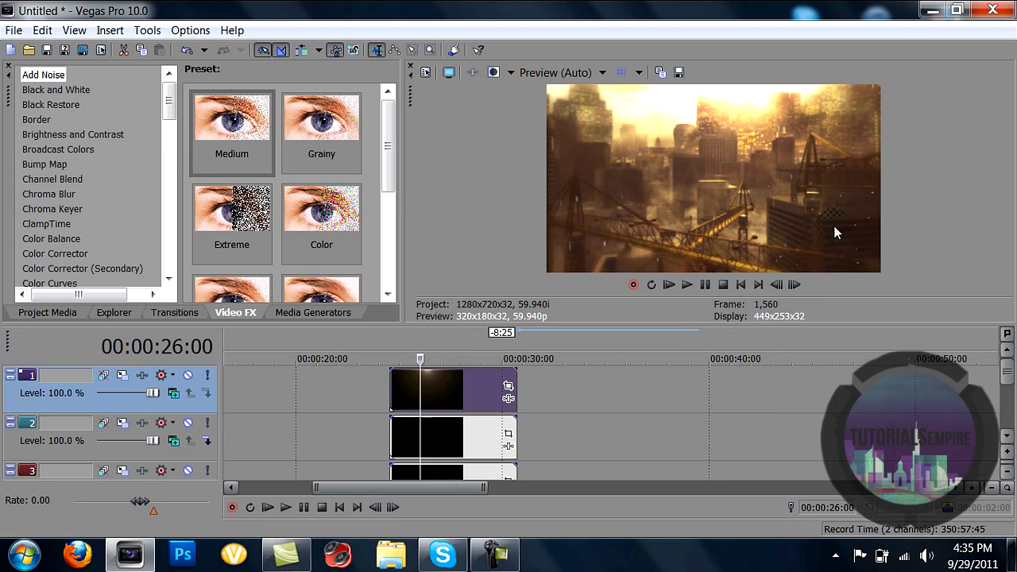
left_click(188, 378)
left_click(189, 378)
left_click(189, 377)
left_click(188, 378)
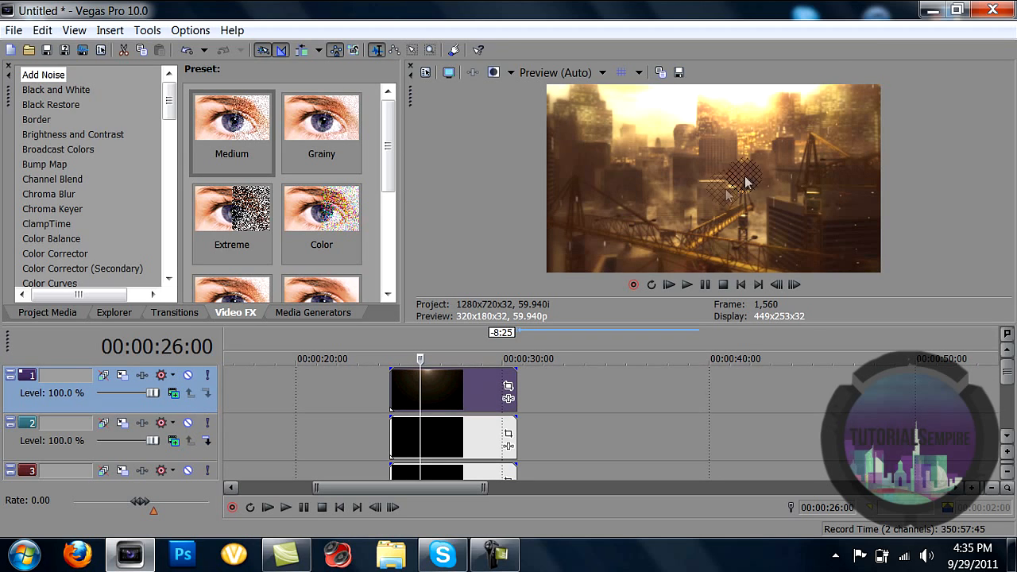
Step: Play back the fifth montage clip with its glow and particle overlays from 00:00:24:16 and stop past its end
left_click(389, 393)
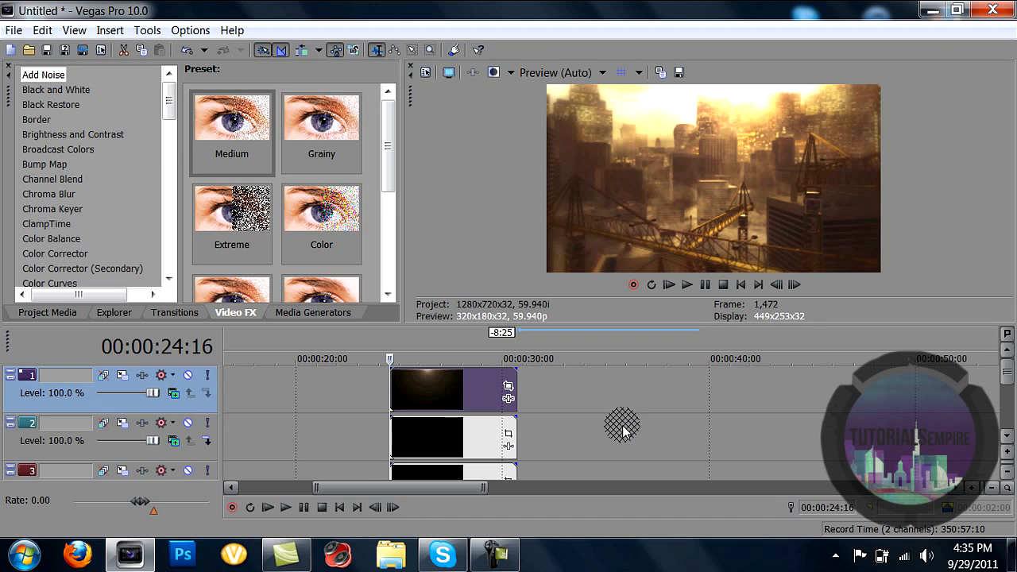
key("space")
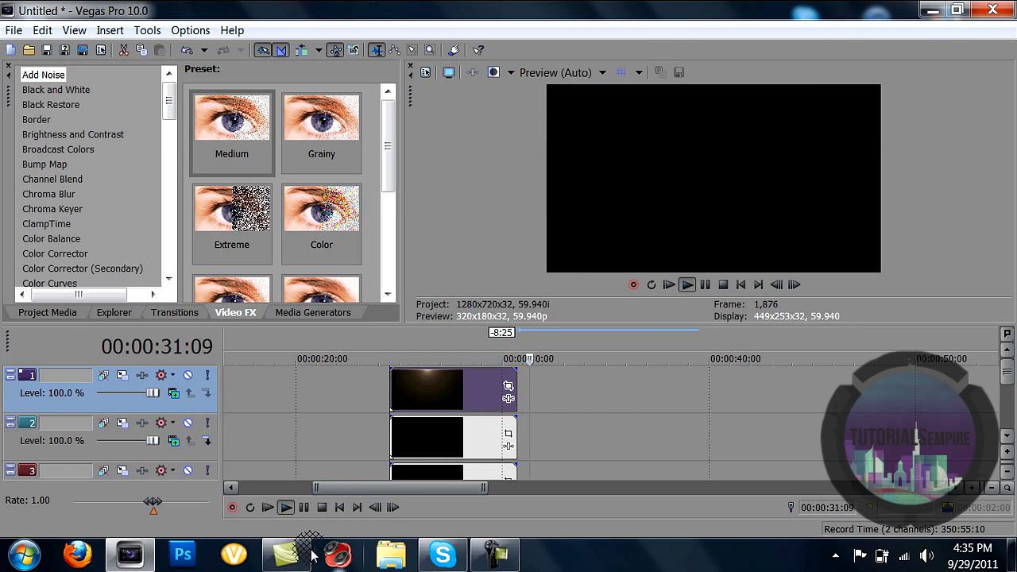
left_click(306, 514)
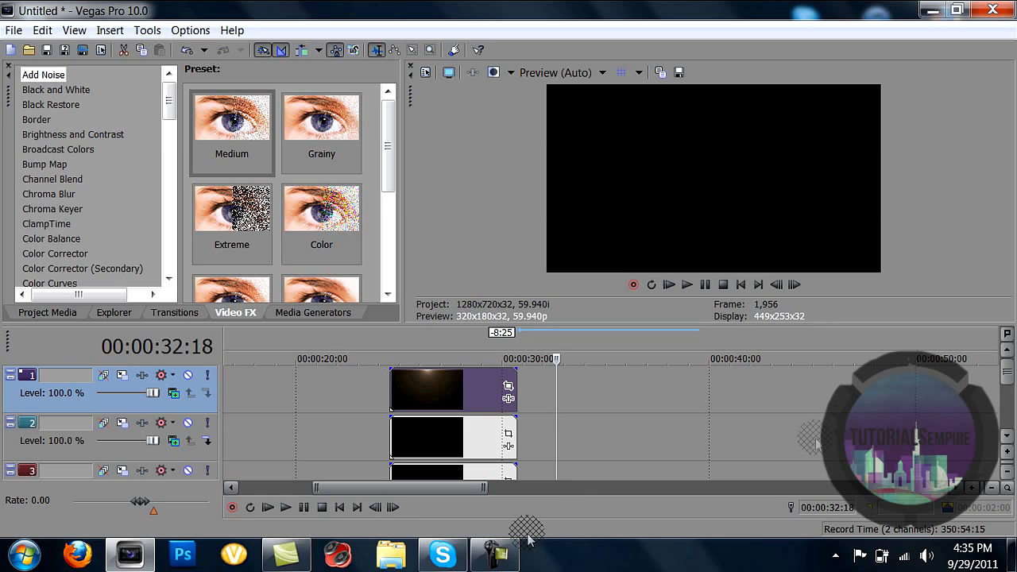
left_click_drag(1007, 375, 1007, 387)
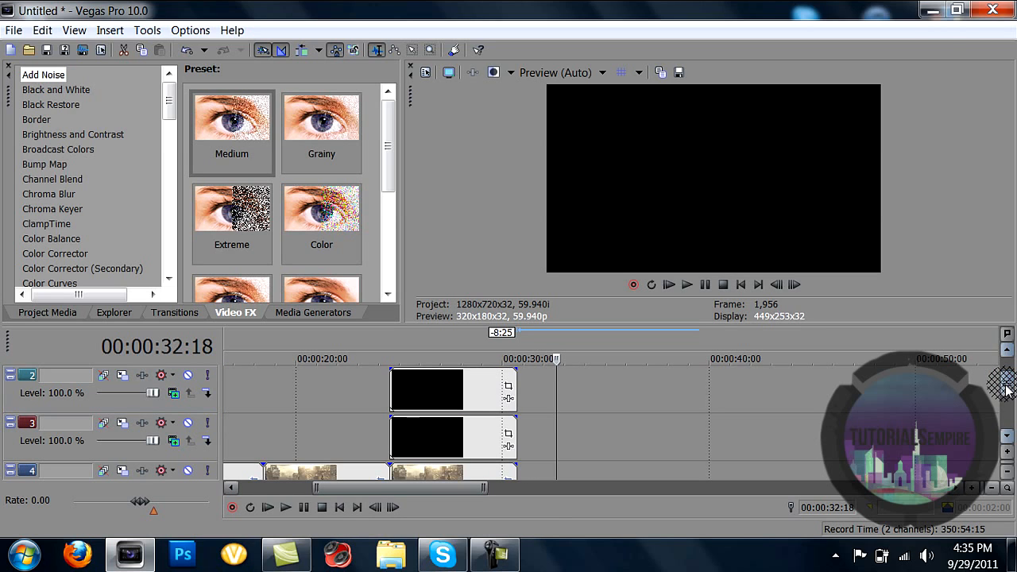
mouse_move(493, 555)
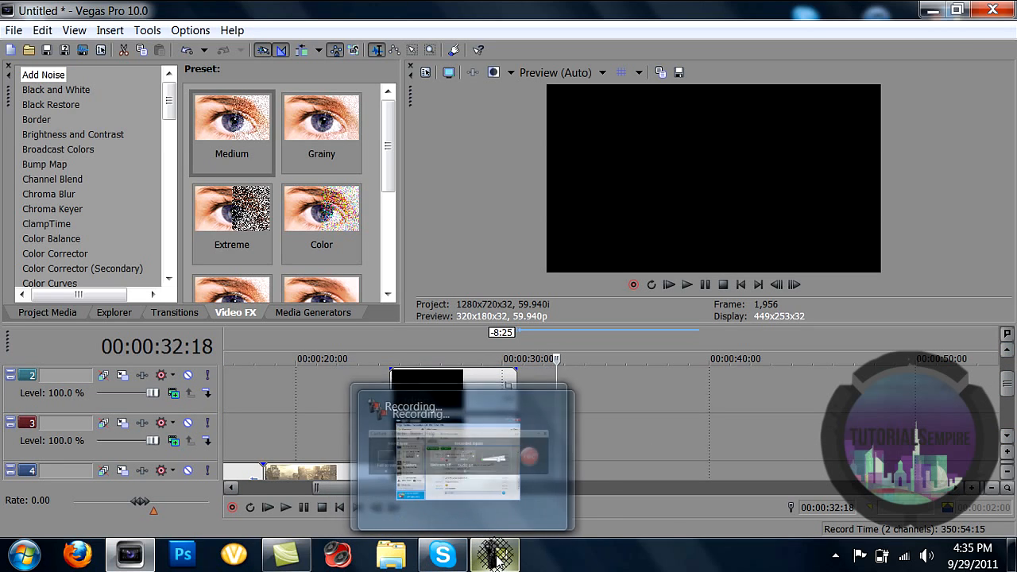